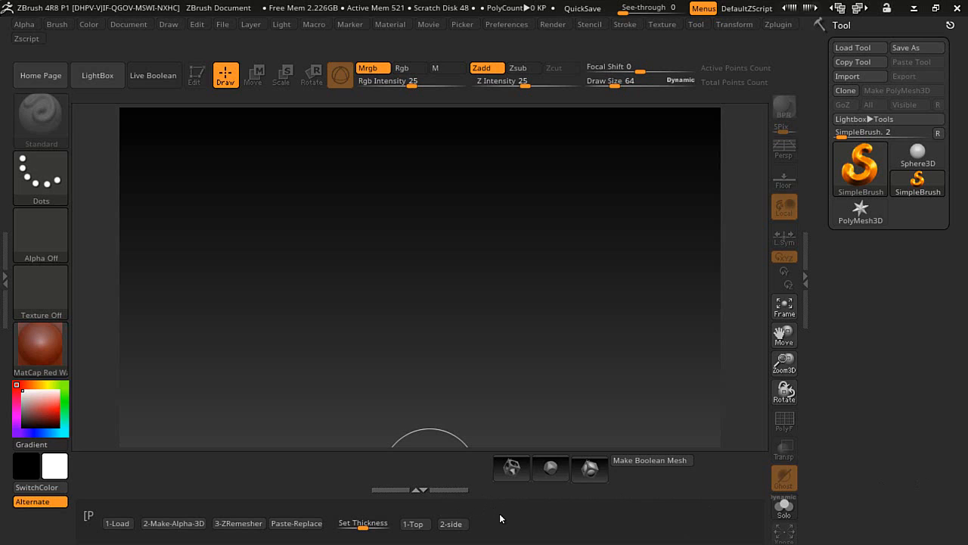
# Step: Enlarge the script's tutorial view and look through its notes
pyautogui.click(421, 489)
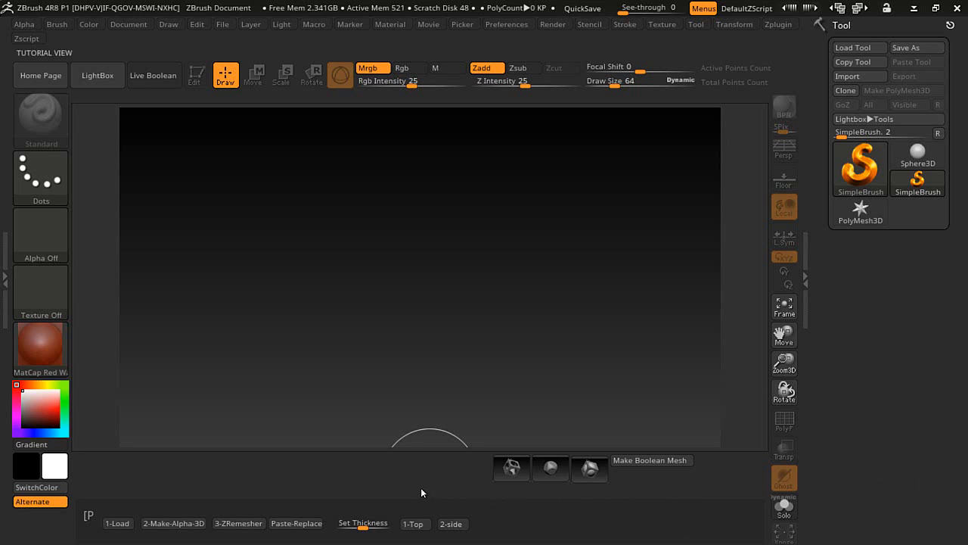
pyautogui.moveTo(429, 463); pyautogui.dragTo(428, 459)
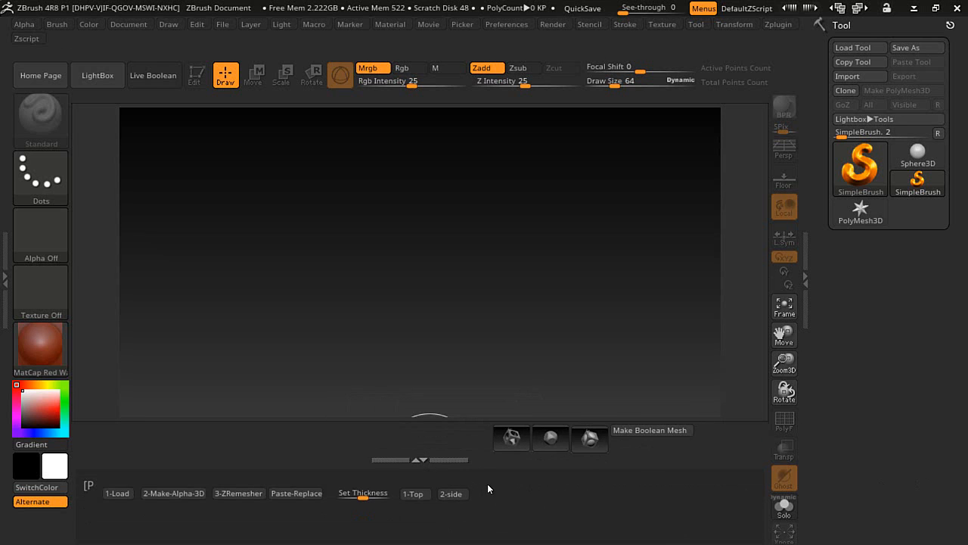
pyautogui.moveTo(516, 479); pyautogui.dragTo(516, 431)
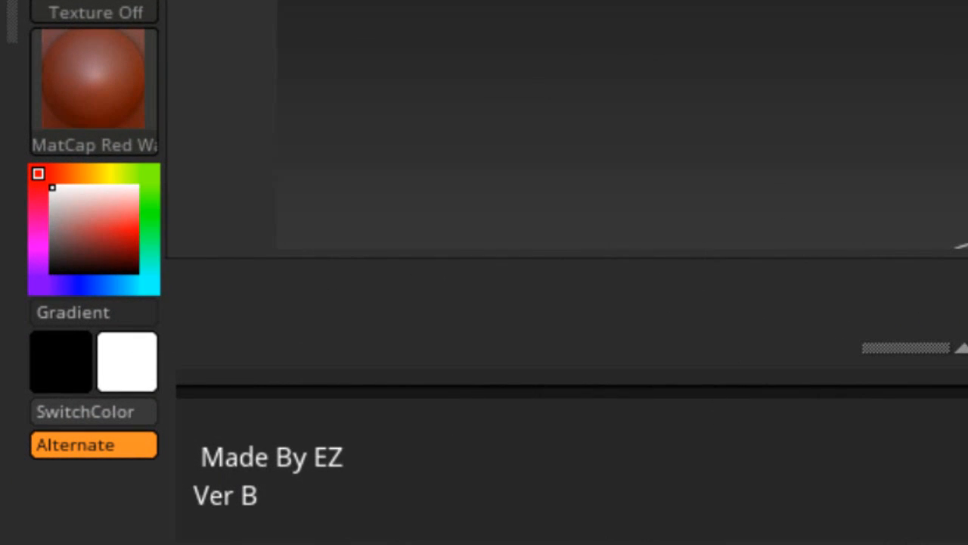
pyautogui.moveTo(903, 370); pyautogui.dragTo(903, 533)
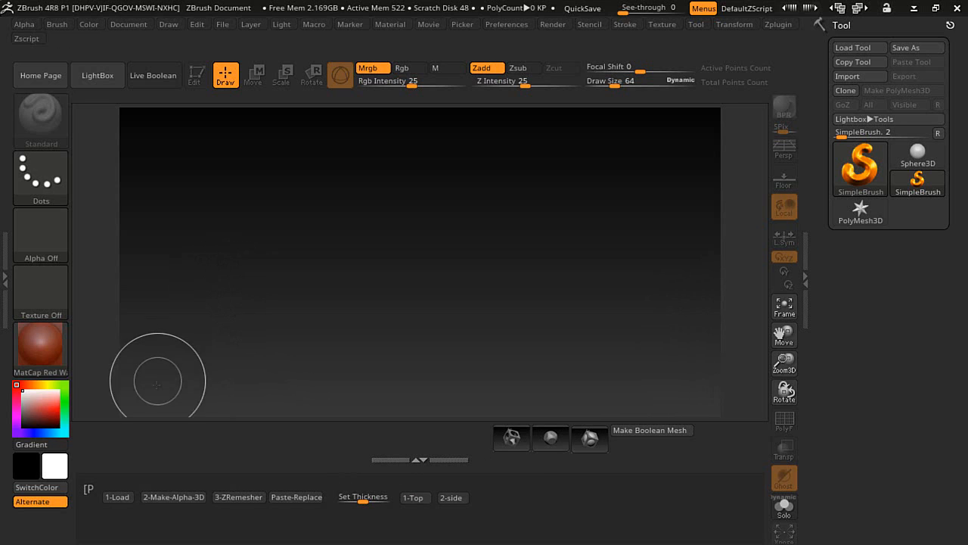
# Step: Load the script's plane template and import chess_vectorized.png as an alpha
pyautogui.click(118, 497)
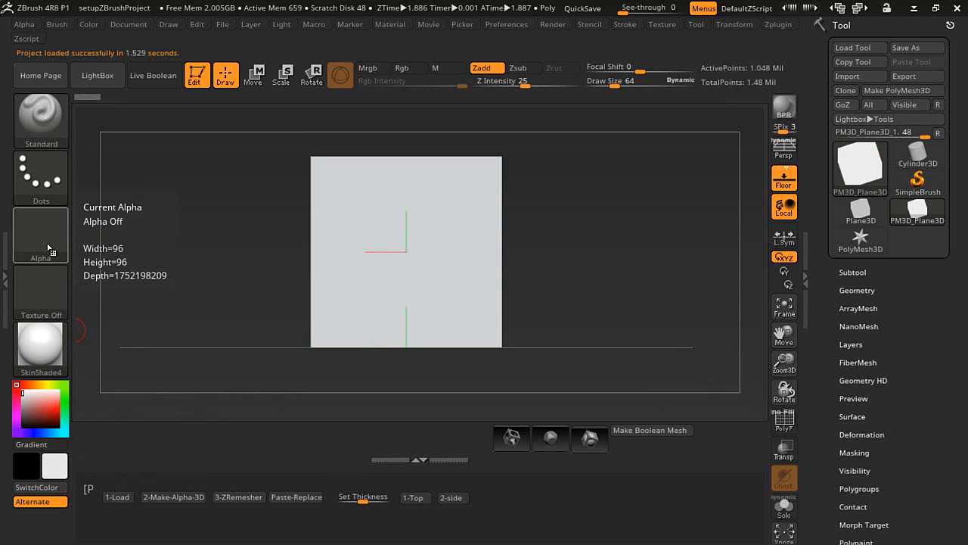
pyautogui.click(21, 25)
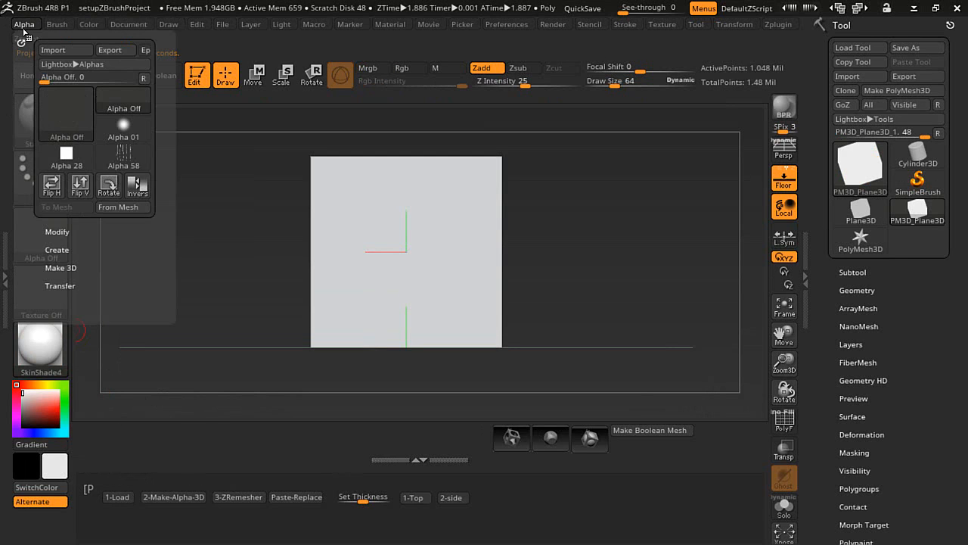
pyautogui.click(52, 50)
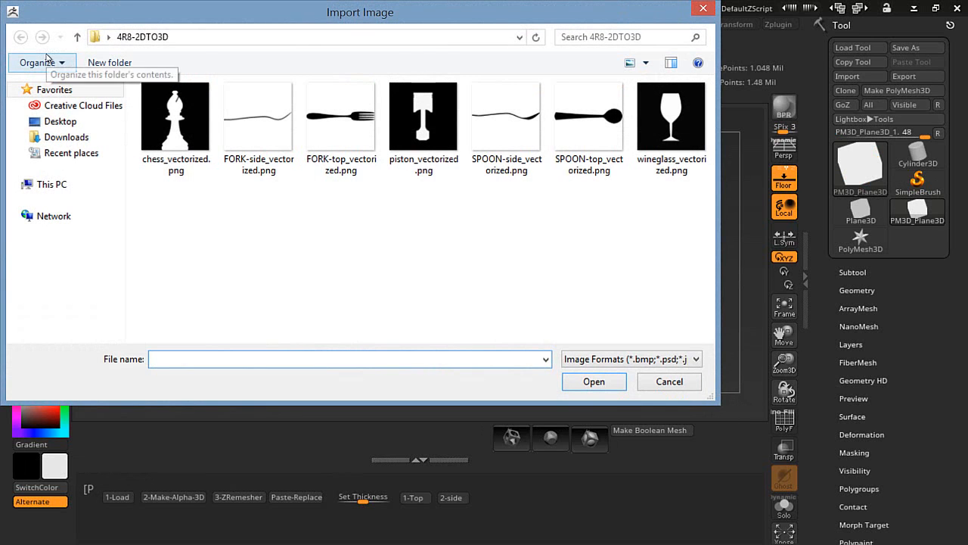
pyautogui.click(175, 121)
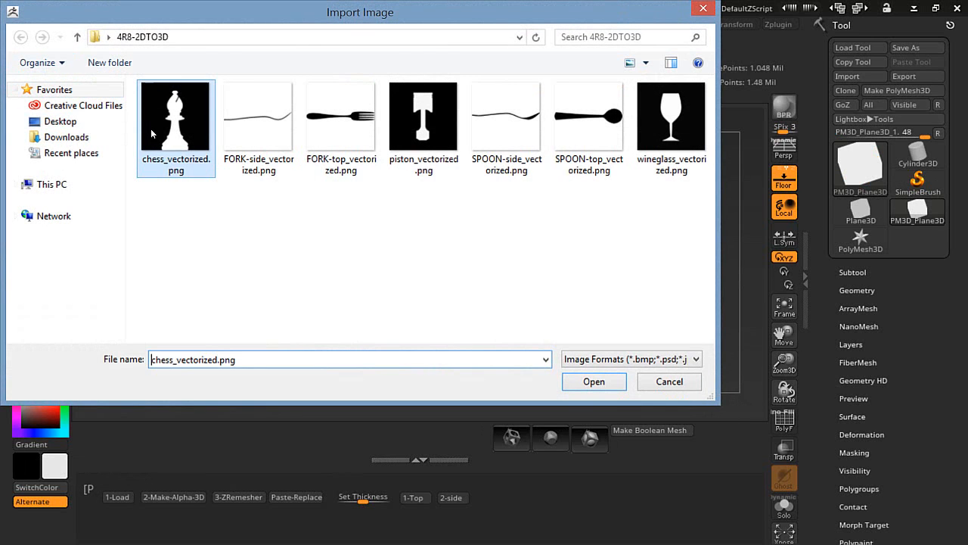
pyautogui.click(580, 383)
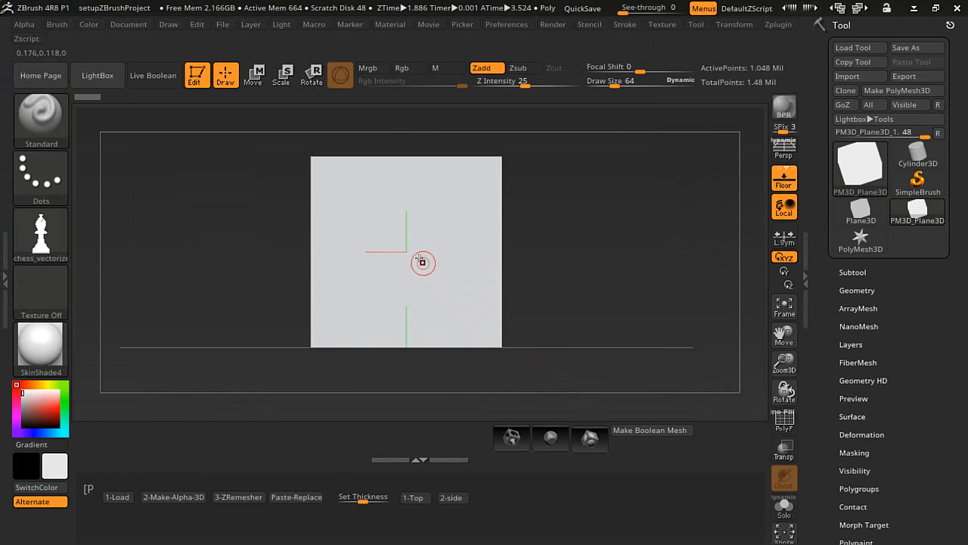
# Step: Assign the chess_vectorized alpha to the MaskPen brush and mask the bishop silhouette outward from the plane's centre
pyautogui.press('ctrl')
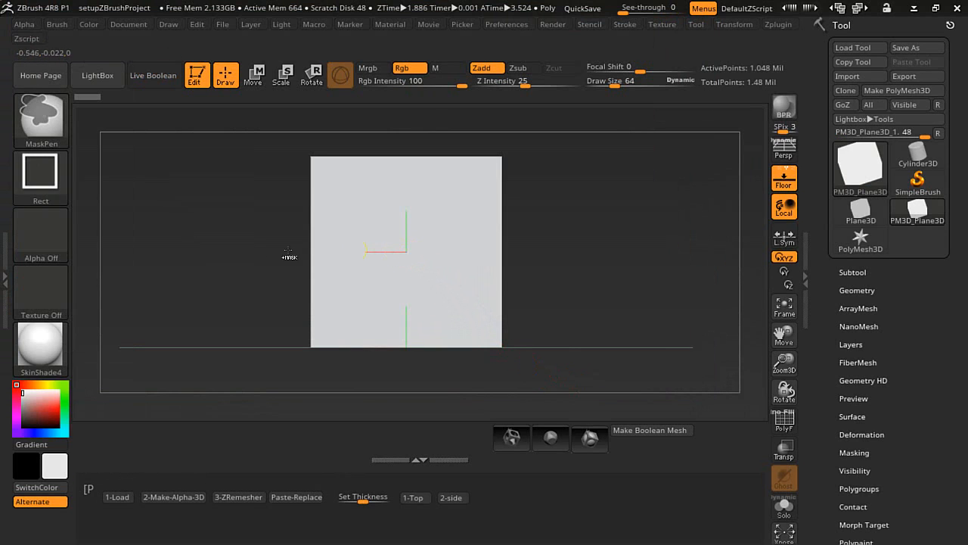
pyautogui.click(40, 236)
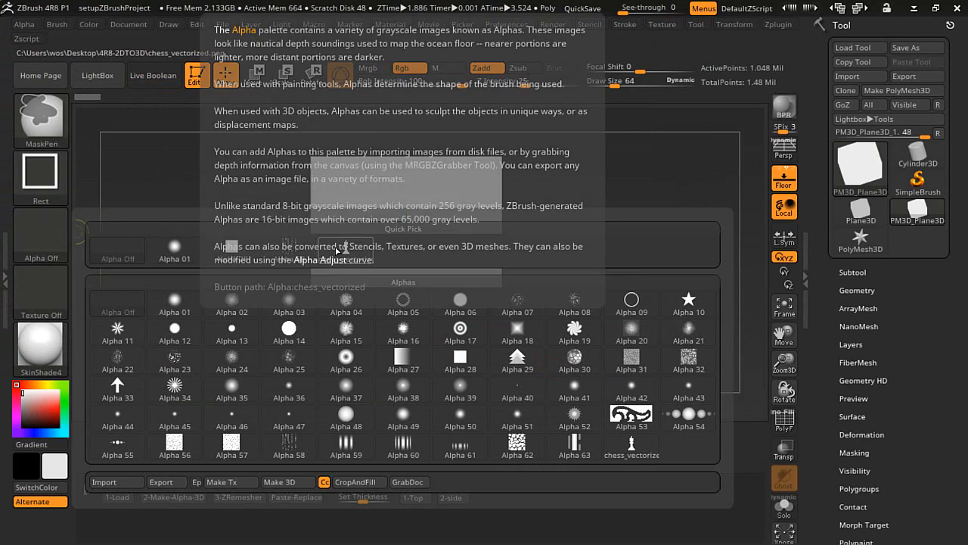
pyautogui.click(338, 250)
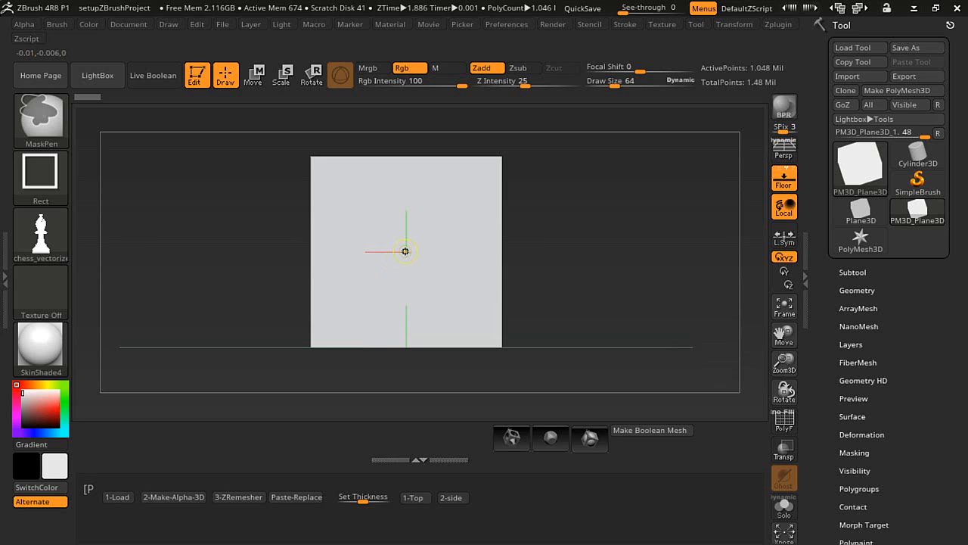
pyautogui.moveTo(406, 258); pyautogui.dragTo(412, 421)
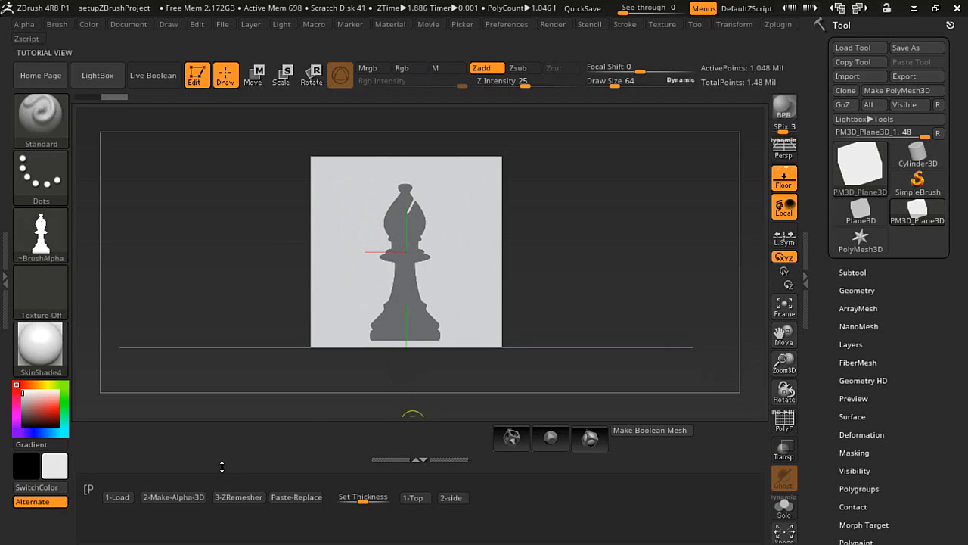
# Step: Turn the masked bishop into a round 3D piece with Make-Alpha-3D and add its slanted notch with Paste-Replace
pyautogui.click(178, 503)
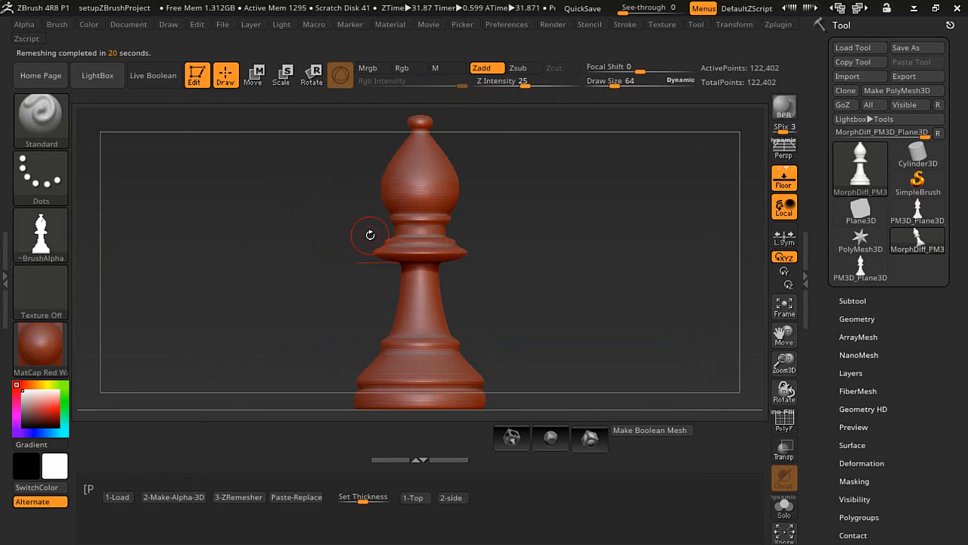
pyautogui.click(290, 500)
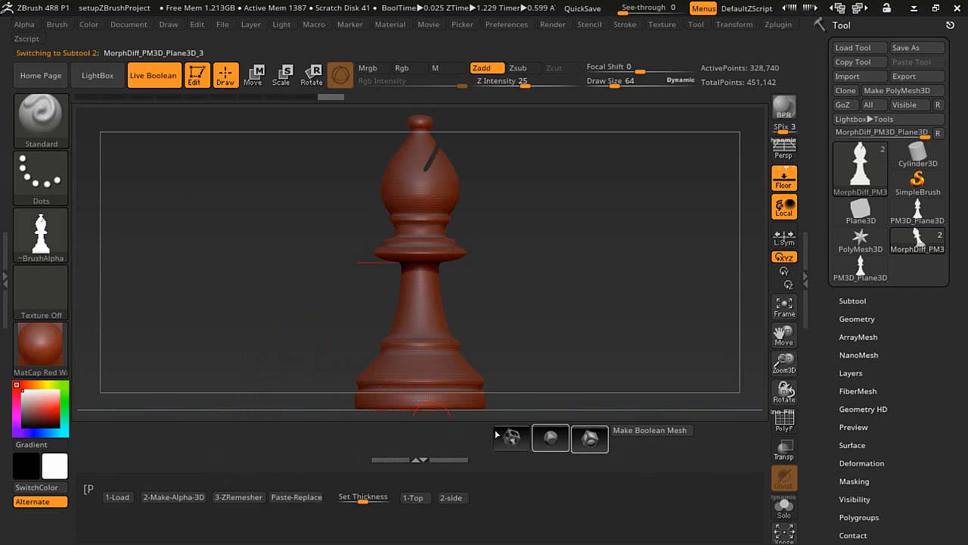
# Step: Make a Boolean mesh from the bishop and its notch, and inspect the resulting model
pyautogui.click(626, 434)
pyautogui.click(638, 433)
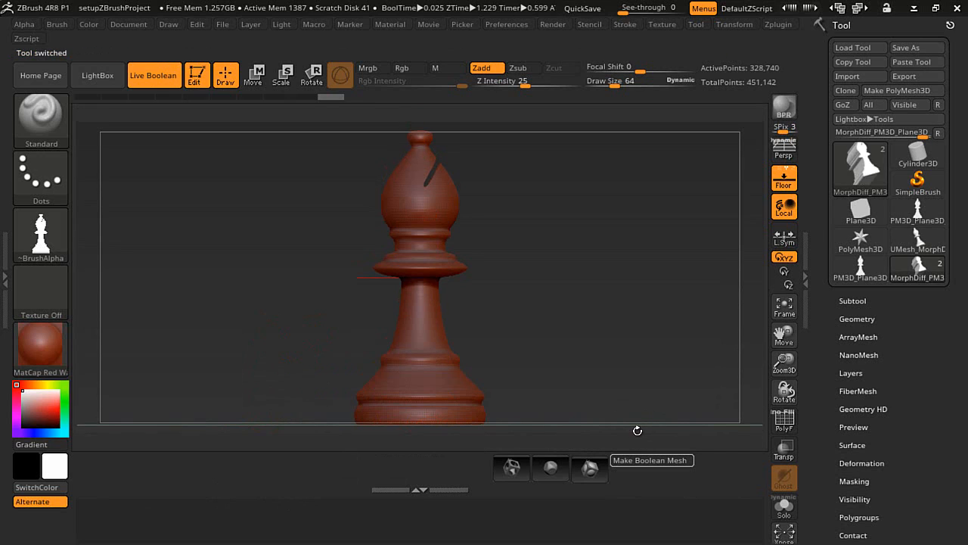
pyautogui.moveTo(593, 315); pyautogui.dragTo(587, 339)
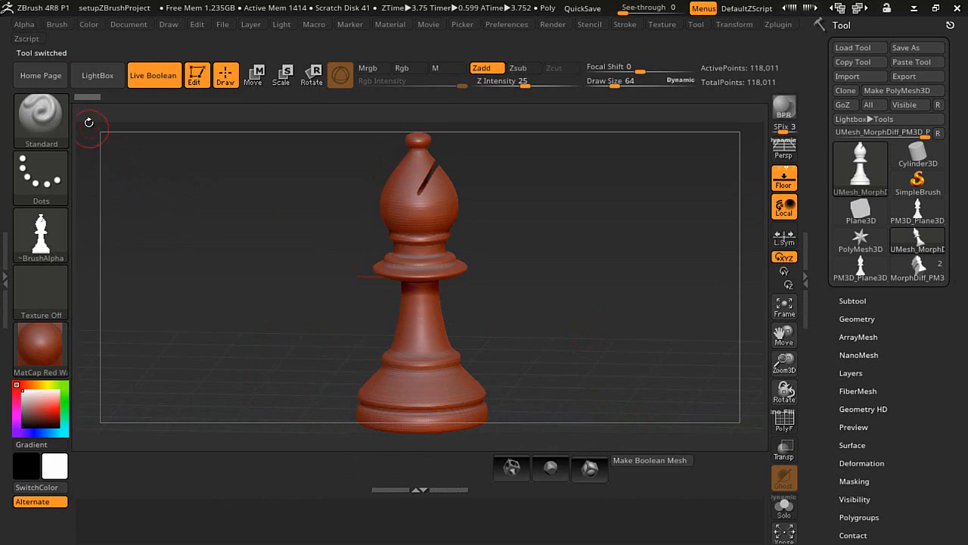
# Step: Show the hidden script controls again and reload the plane template without saving the current project
pyautogui.click(36, 40)
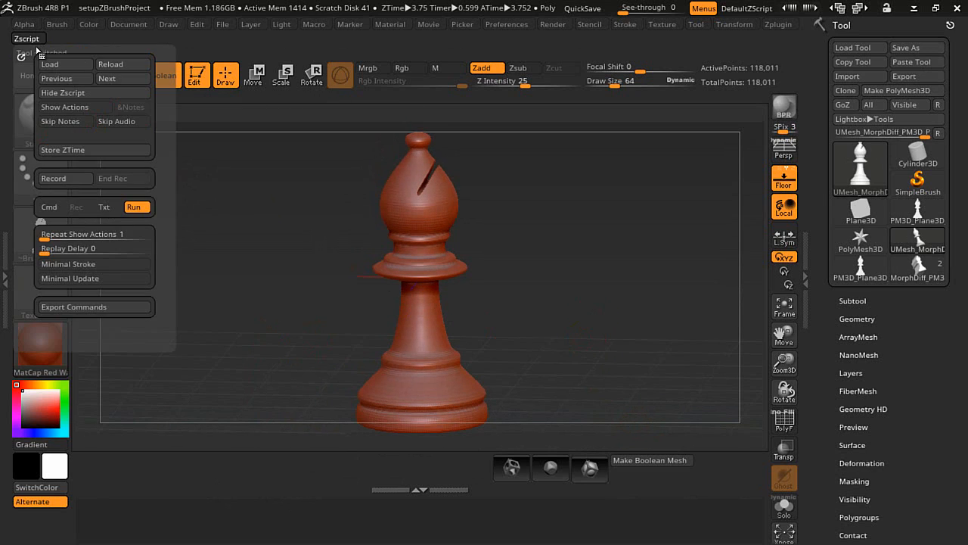
pyautogui.click(84, 92)
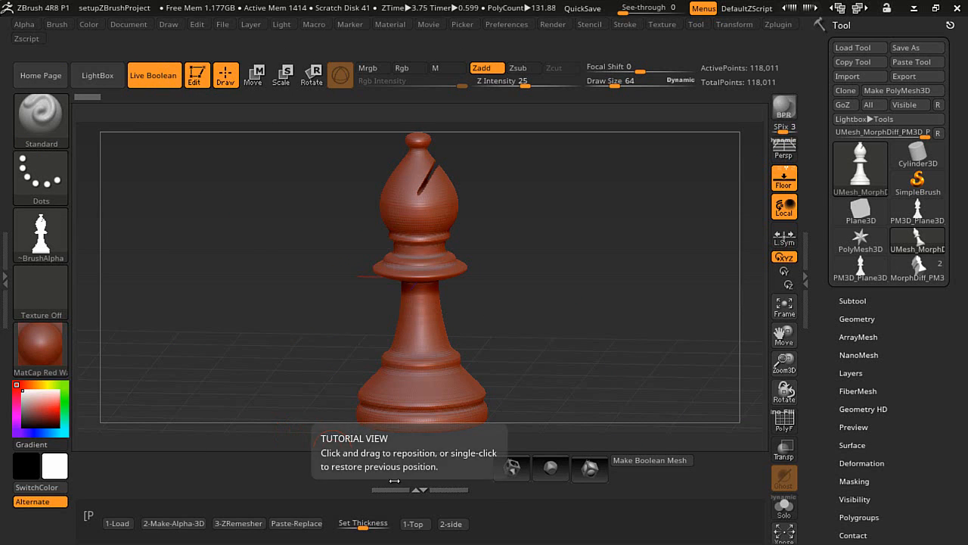
pyautogui.click(118, 523)
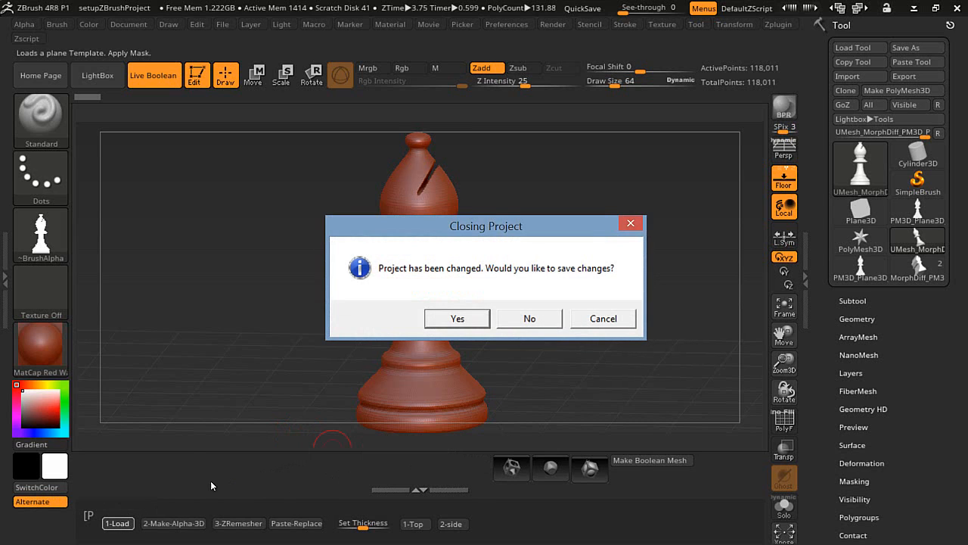
pyautogui.click(532, 318)
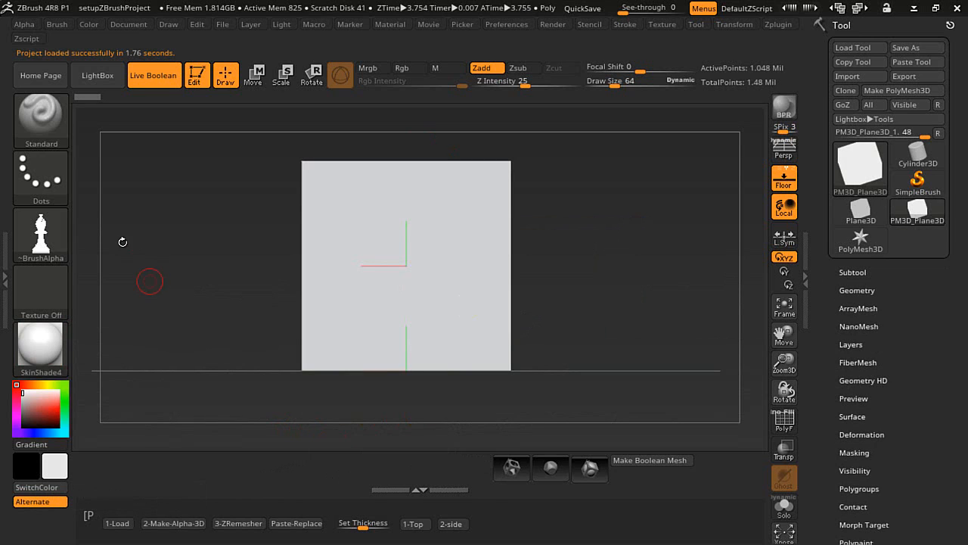
# Step: Import wineglass_vectorized.png as an alpha
pyautogui.click(22, 27)
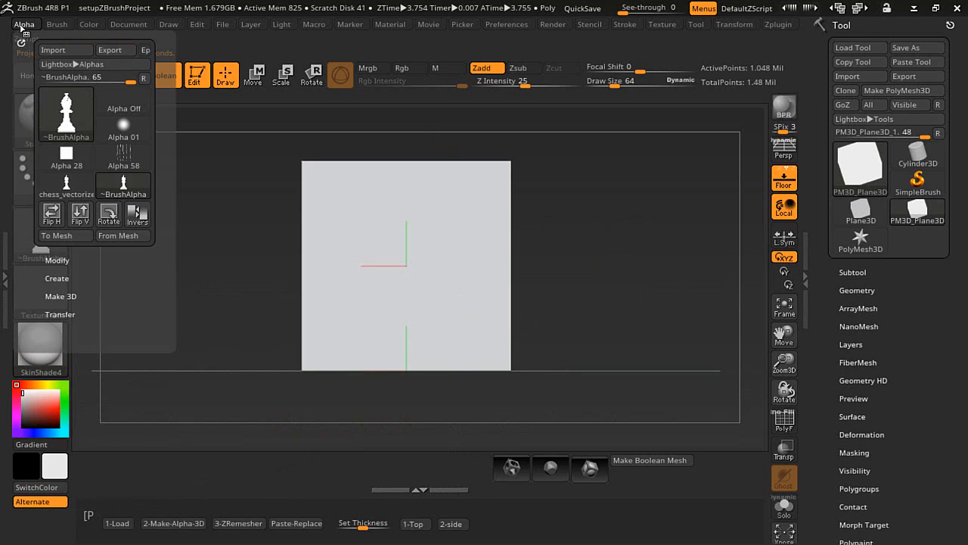
pyautogui.click(53, 49)
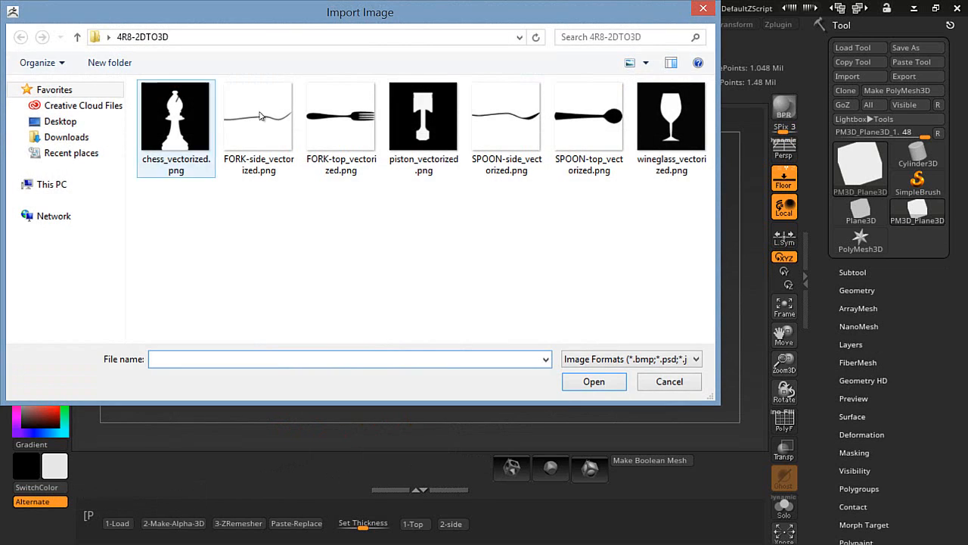
pyautogui.click(669, 128)
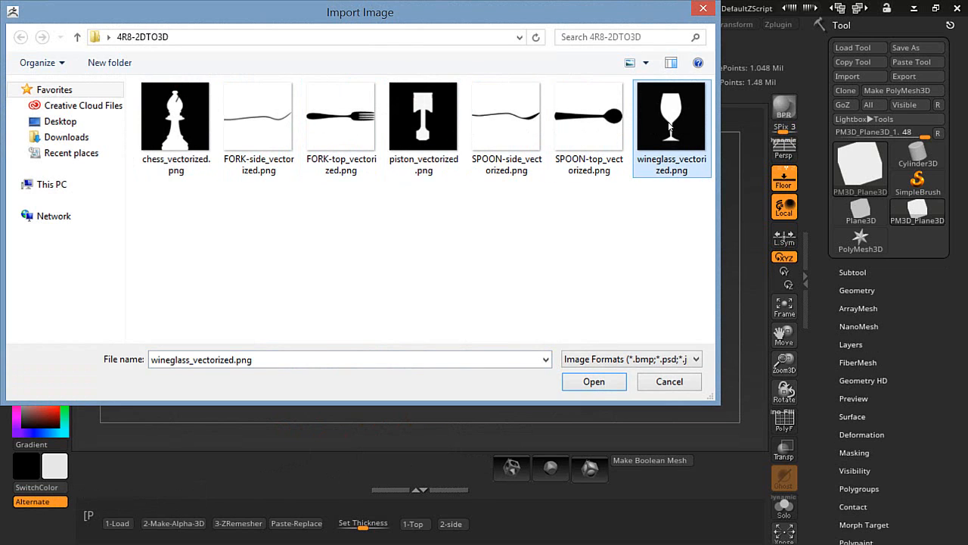
pyautogui.click(582, 377)
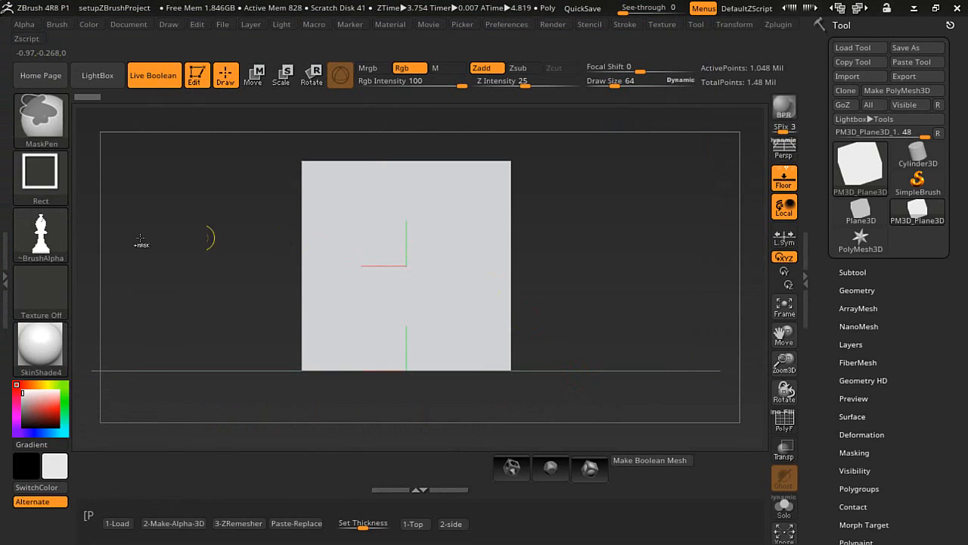
# Step: Assign the wineglass alpha to the MaskPen brush and mask its silhouette outward from the plane's centre
pyautogui.keyDown('ctrl'); pyautogui.click(50, 242); pyautogui.keyUp('ctrl')
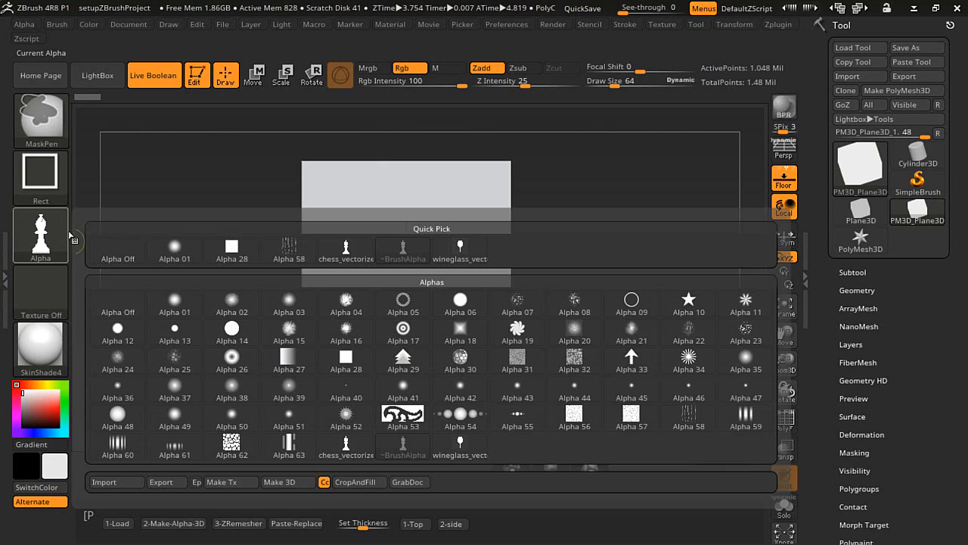
pyautogui.click(462, 248)
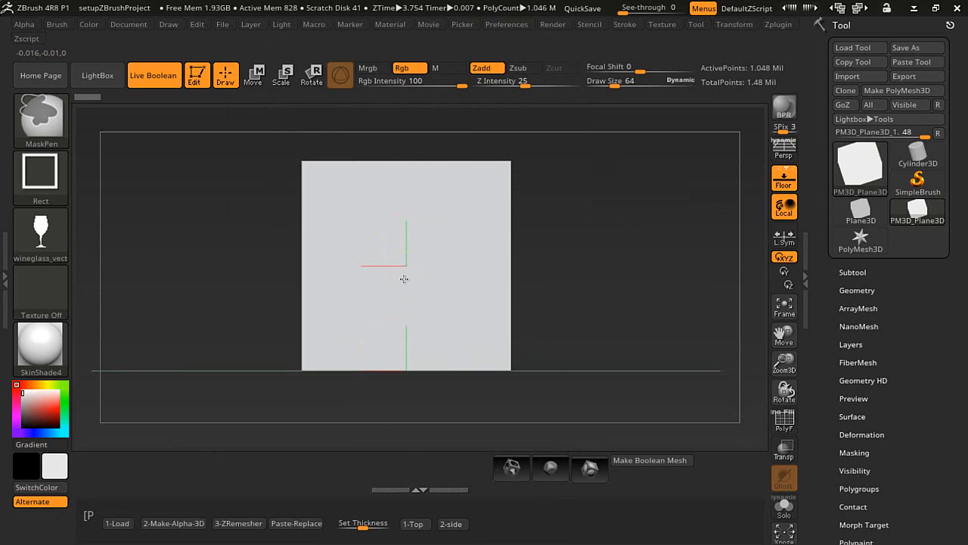
pyautogui.moveTo(404, 265); pyautogui.dragTo(443, 488)
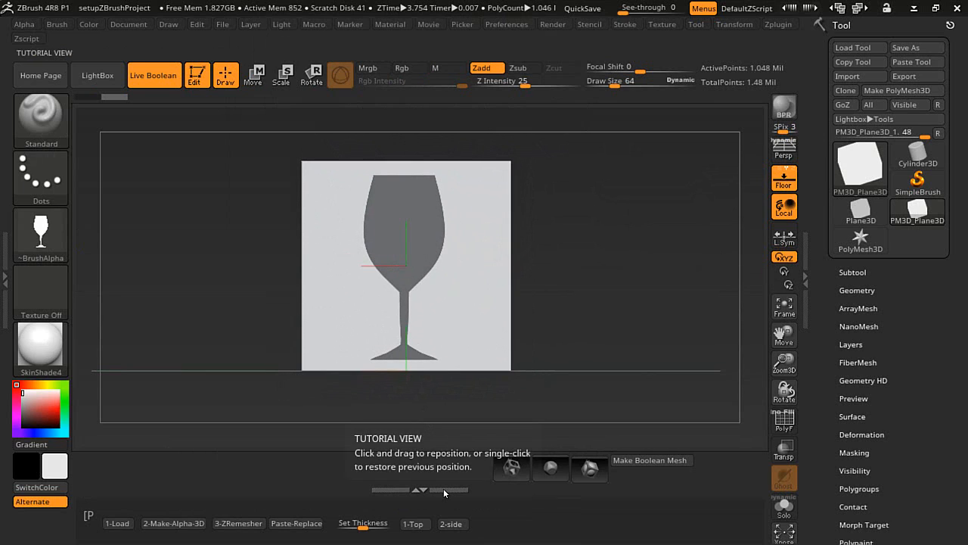
# Step: Run Make-Alpha-3D on the wineglass mask, abort it during ZRemesh and inspect the flat extruded mesh
pyautogui.click(169, 533)
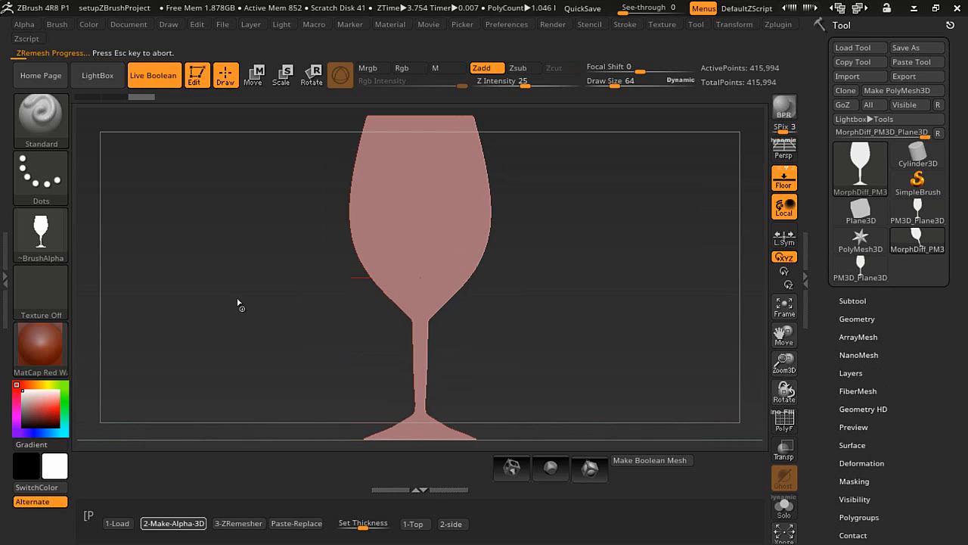
pyautogui.press('Escape')
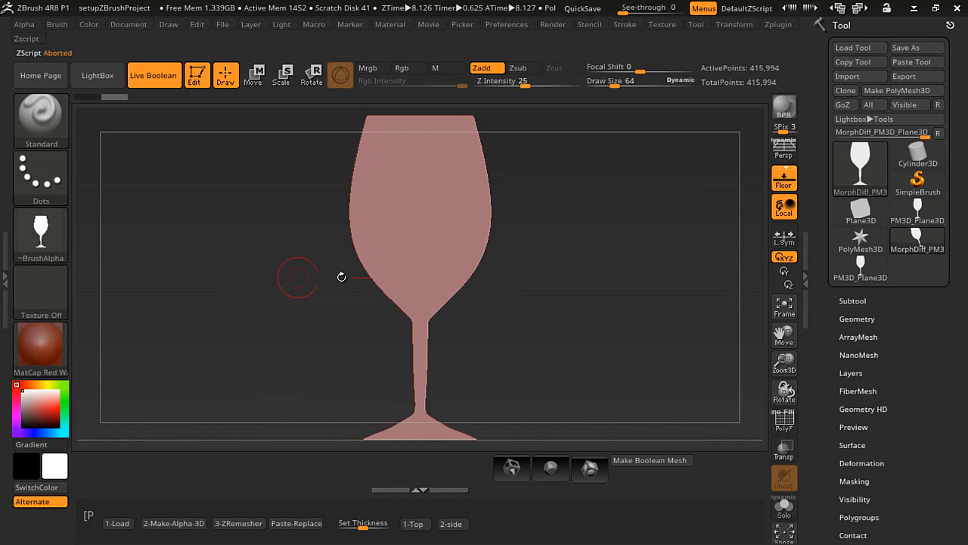
pyautogui.moveTo(638, 262); pyautogui.dragTo(565, 266)
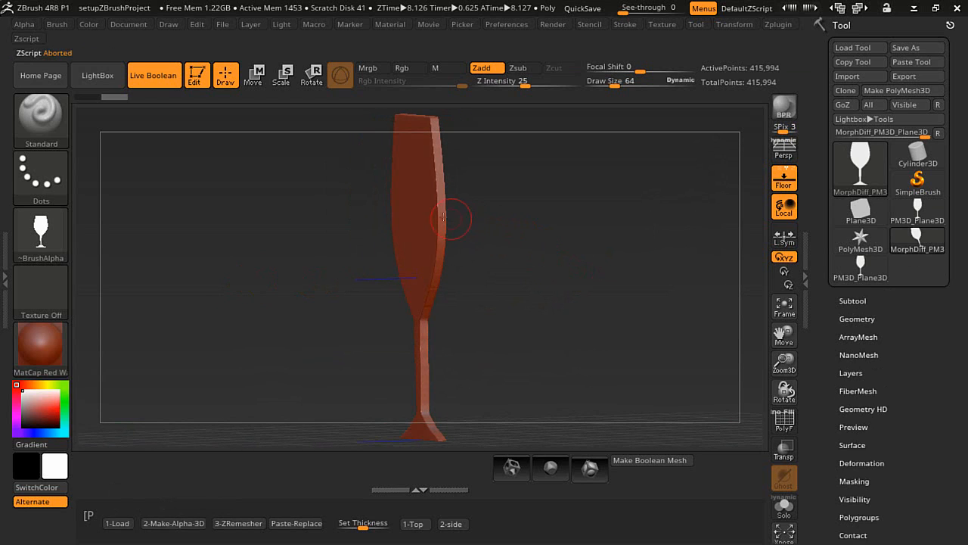
# Step: Isolate the narrow side strip along one half of the wineglass outline, hiding the other polygroups, and copy the tool
pyautogui.click(852, 181)
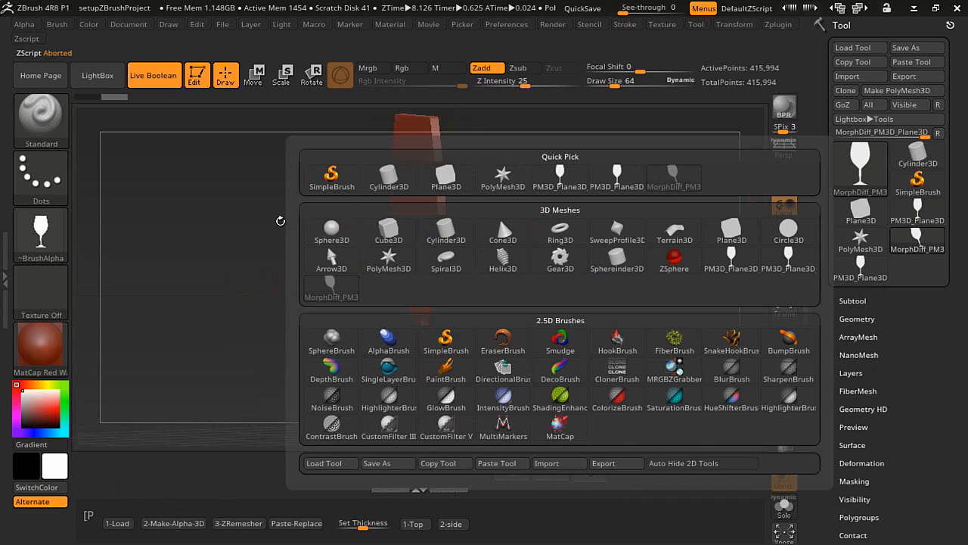
pyautogui.moveTo(257, 229); pyautogui.dragTo(269, 232)
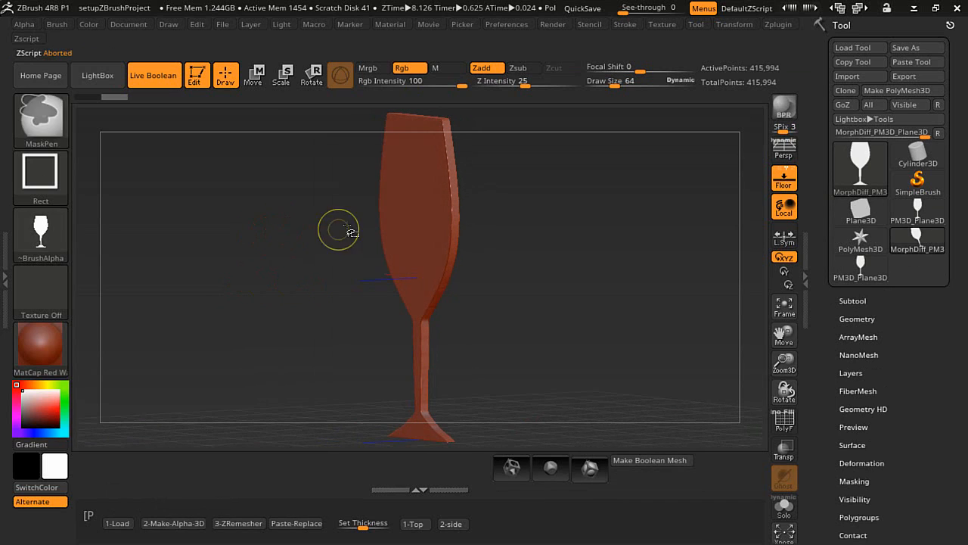
pyautogui.keyDown('ctrl'); pyautogui.keyDown('shift'); pyautogui.click(416, 212); pyautogui.keyUp('shift'); pyautogui.keyUp('ctrl')
pyautogui.moveTo(548, 224)
pyautogui.mouseDown()
pyautogui.moveTo(476, 228)
pyautogui.moveTo(552, 244)
pyautogui.moveTo(458, 234)
pyautogui.moveTo(527, 240)
pyautogui.moveTo(569, 257)
pyautogui.moveTo(631, 249)
pyautogui.moveTo(707, 196)
pyautogui.mouseUp()
pyautogui.keyDown('ctrl'); pyautogui.keyDown('shift'); pyautogui.click(398, 212); pyautogui.keyUp('shift'); pyautogui.keyUp('ctrl')
pyautogui.keyDown('ctrl'); pyautogui.keyDown('shift'); pyautogui.click(374, 200); pyautogui.keyUp('shift'); pyautogui.keyUp('ctrl')
pyautogui.keyDown('ctrl'); pyautogui.keyDown('shift'); pyautogui.click(544, 259); pyautogui.keyUp('shift'); pyautogui.keyUp('ctrl')
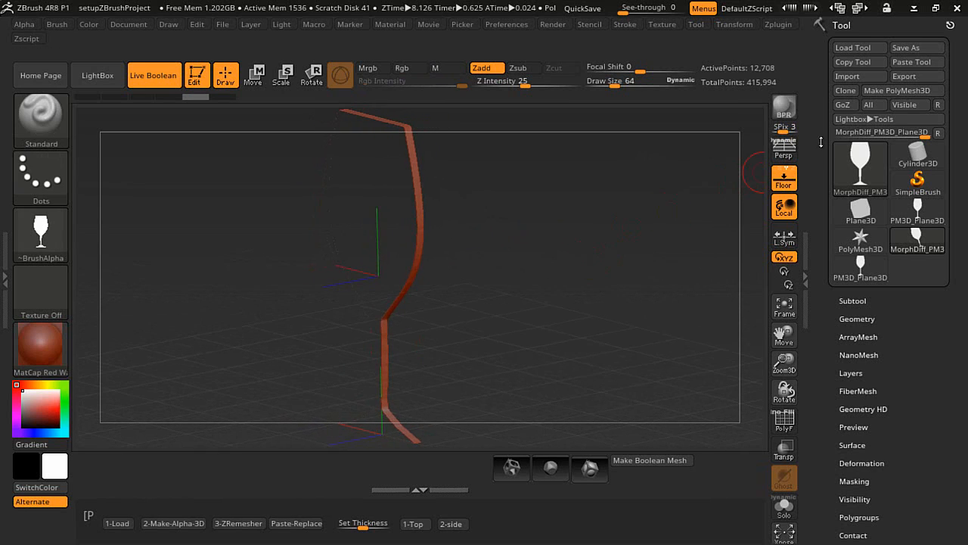
pyautogui.click(849, 67)
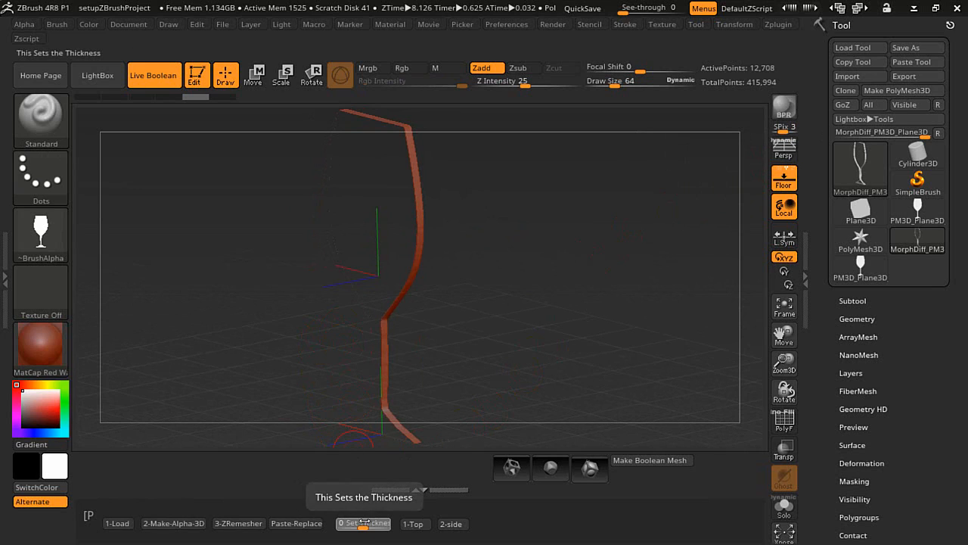
# Step: Set the outline thickness to 15, accept the 3D alpha at map size 512, and reload the setup project without saving
pyautogui.moveTo(363, 522); pyautogui.dragTo(366, 521)
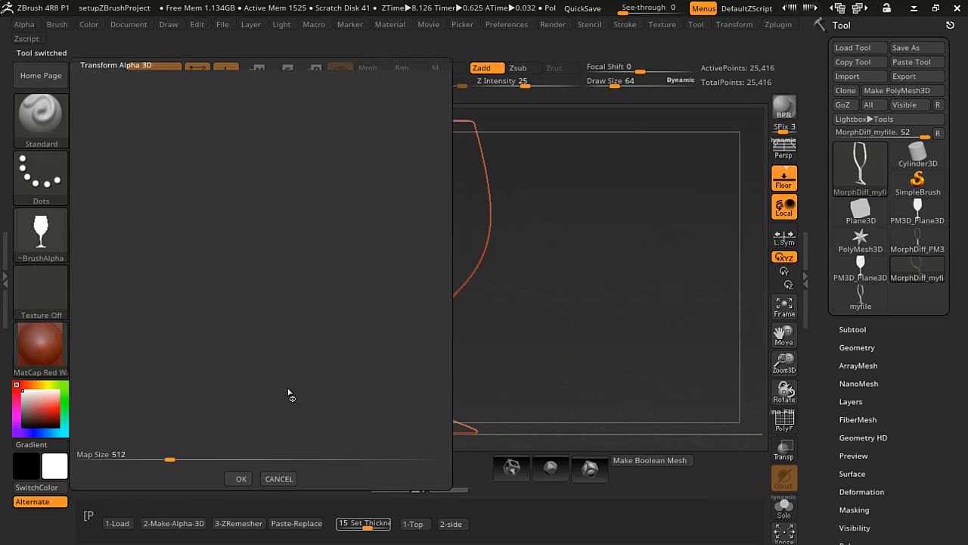
pyautogui.click(238, 479)
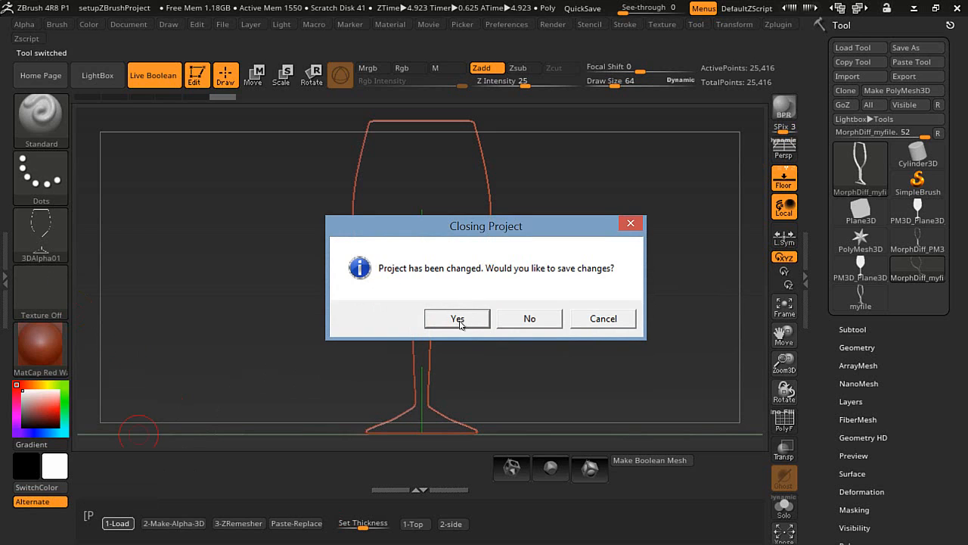
pyautogui.click(457, 318)
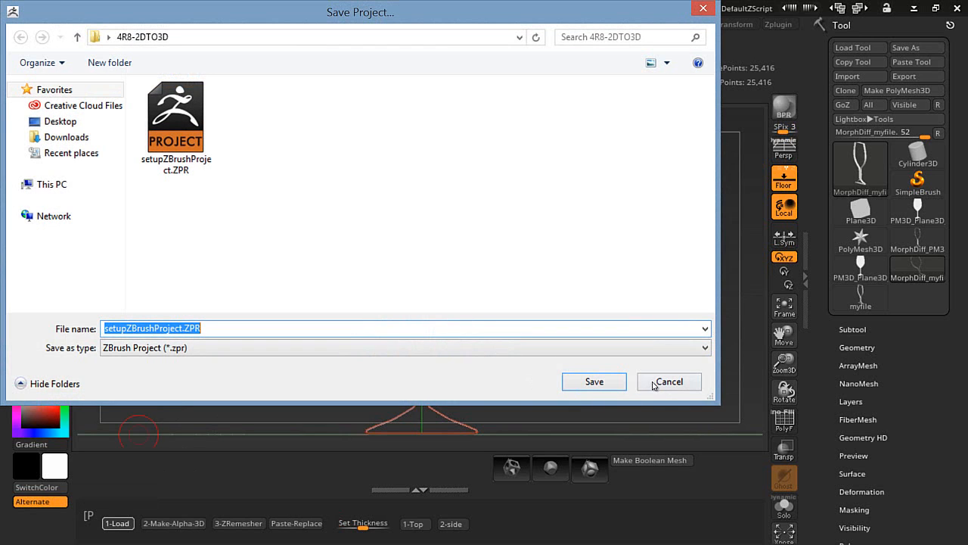
pyautogui.click(654, 383)
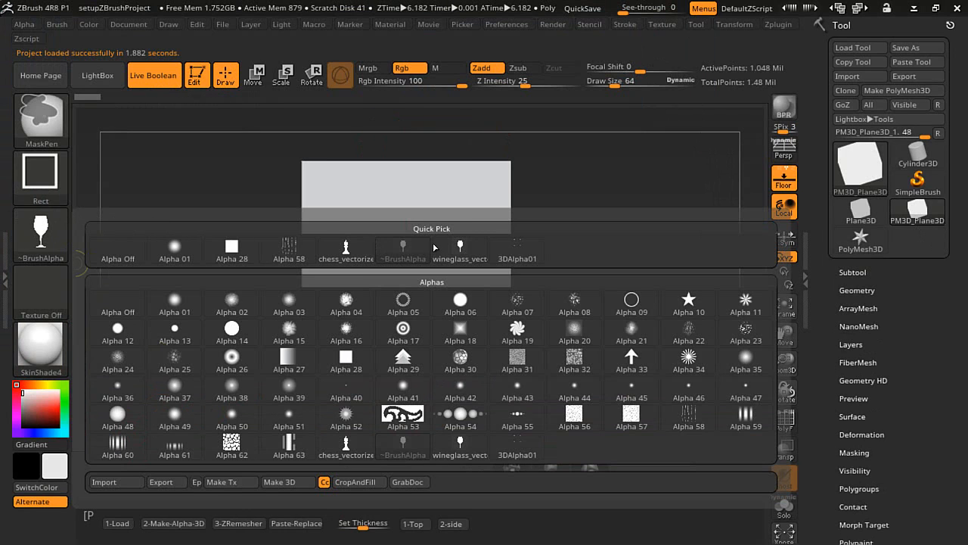
# Step: Mask the wineglass outline from the plane's centre with 3DAlpha01, and clear the mask along its rim with the alpha off
pyautogui.click(518, 248)
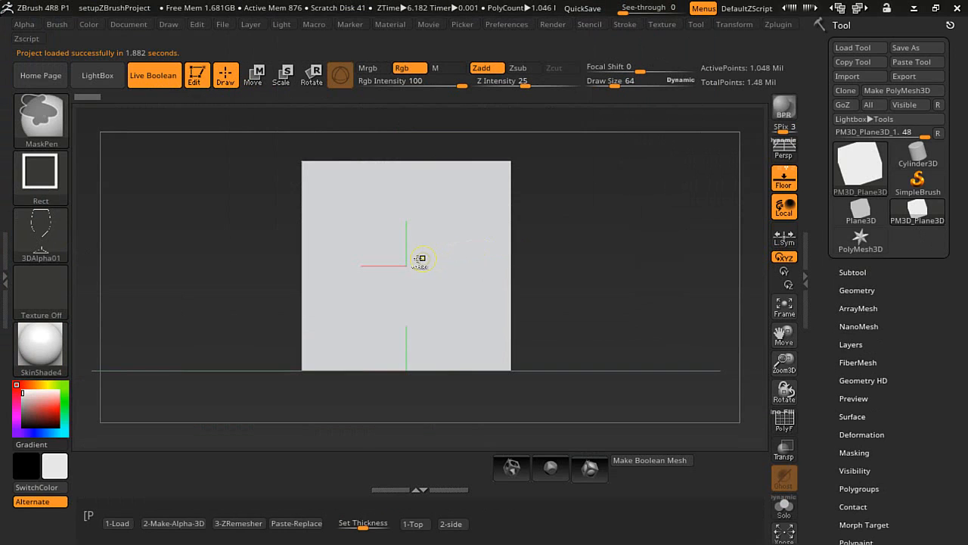
pyautogui.moveTo(406, 269); pyautogui.dragTo(442, 397)
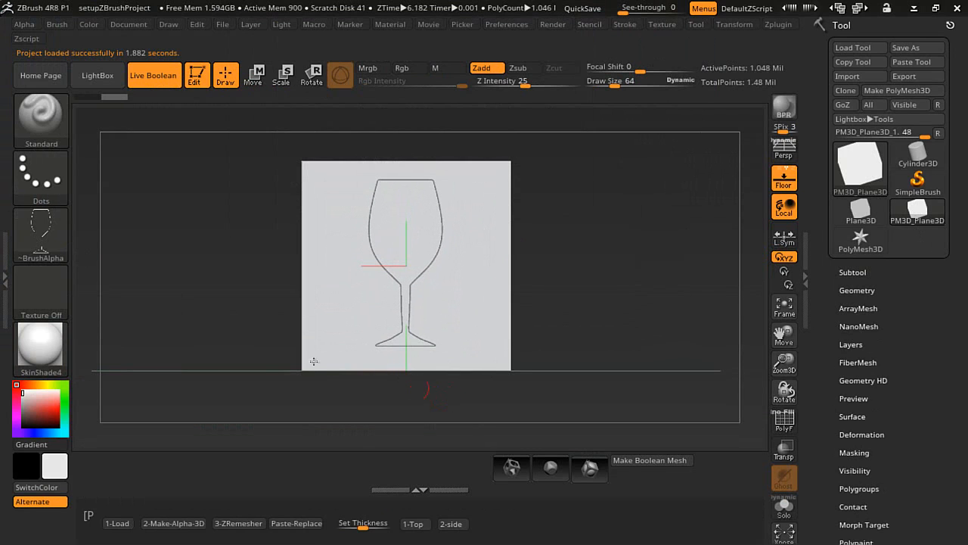
pyautogui.click(67, 242)
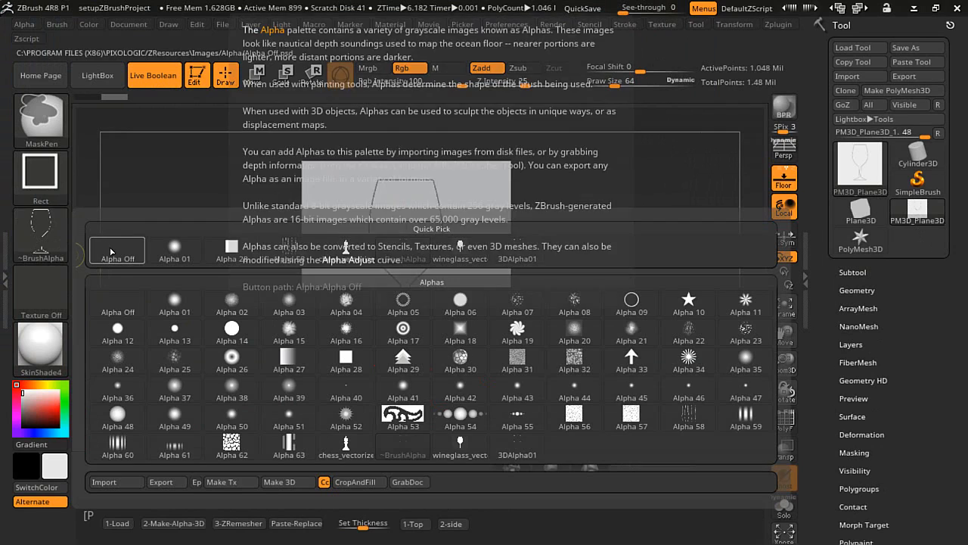
pyautogui.click(118, 248)
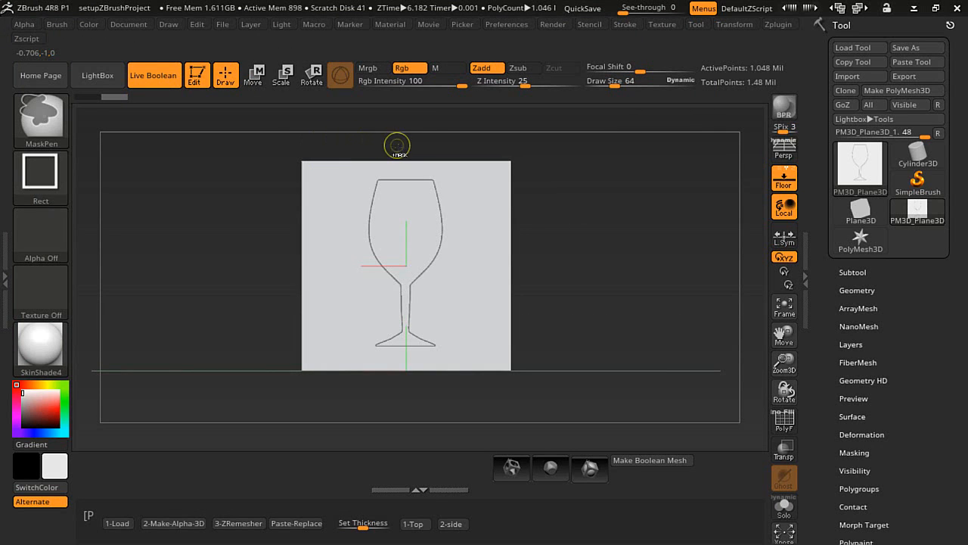
pyautogui.moveTo(397, 147); pyautogui.dragTo(427, 205)
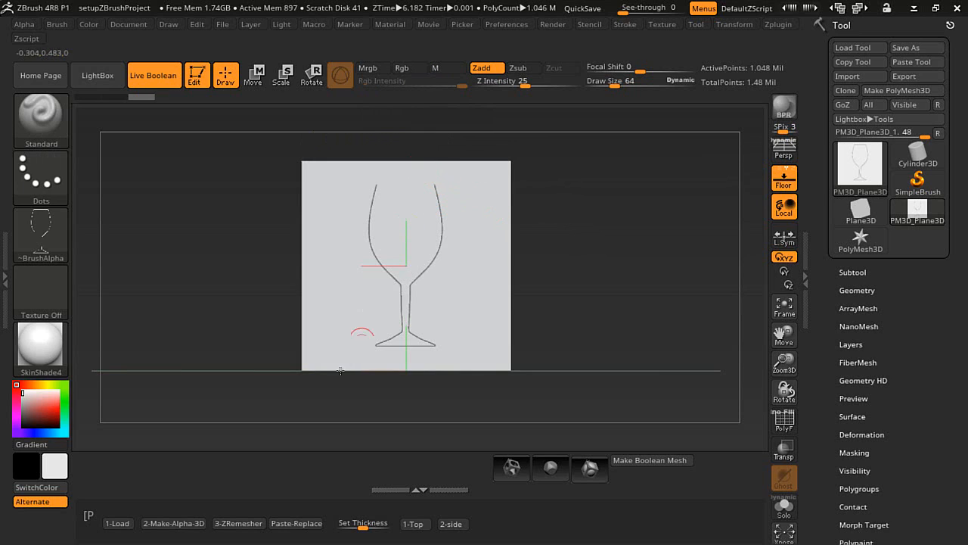
# Step: Run 2-Make-Alpha-3D on the open wineglass outline and inspect the resulting 3D glass
pyautogui.click(189, 522)
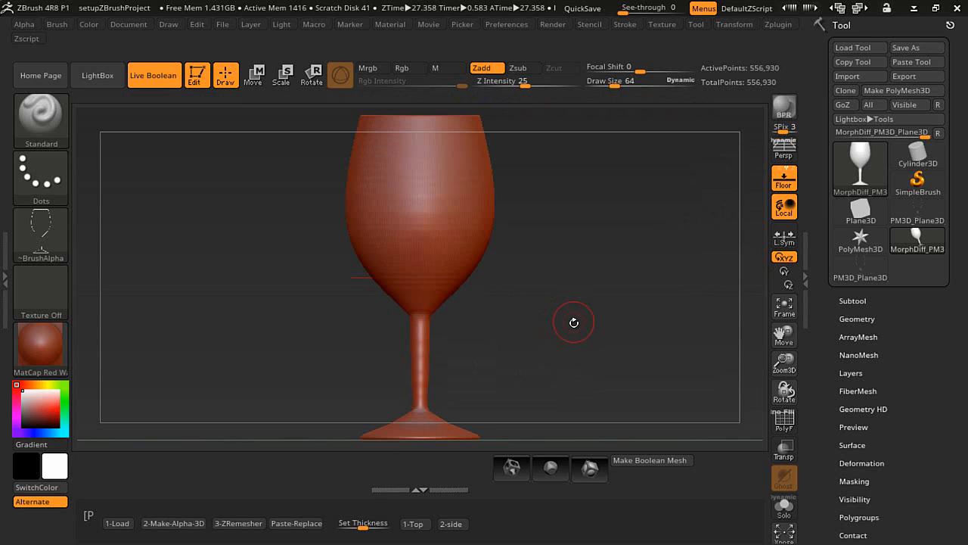
pyautogui.keyDown('alt'); pyautogui.moveTo(574, 323); pyautogui.dragTo(556, 256); pyautogui.keyUp('alt')
pyautogui.moveTo(556, 256); pyautogui.dragTo(577, 286)
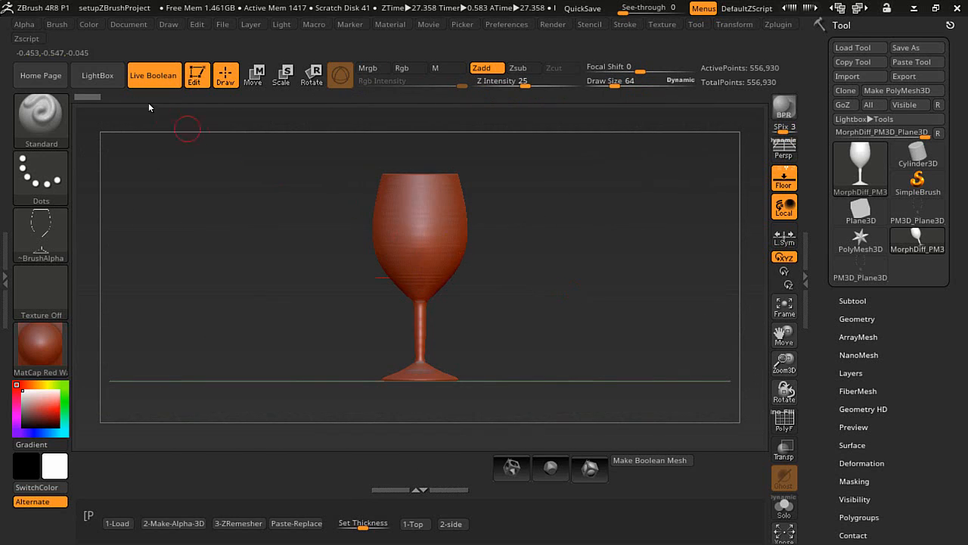
# Step: Import FORK-side_vectorized.png and FORK-top_vectorized.png together as alphas
pyautogui.click(27, 25)
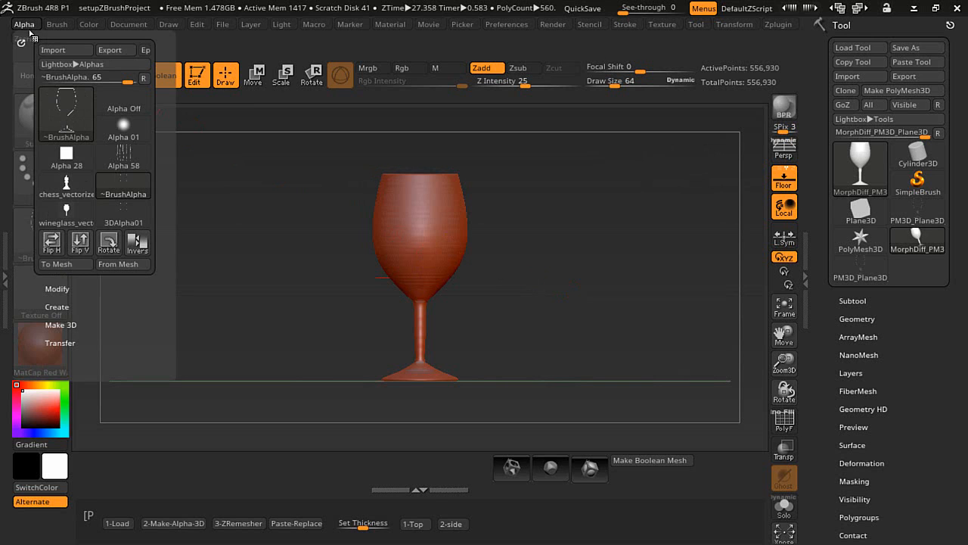
pyautogui.click(46, 50)
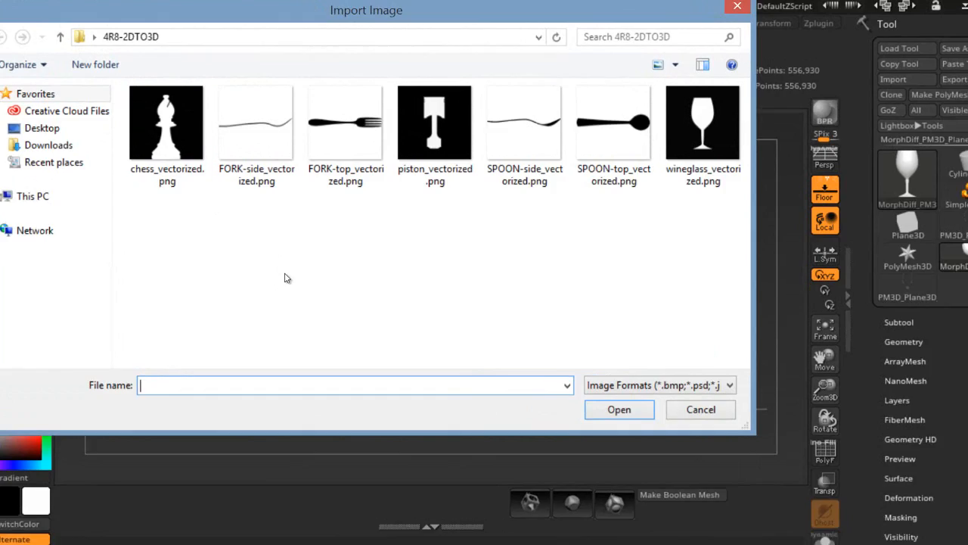
pyautogui.click(265, 180)
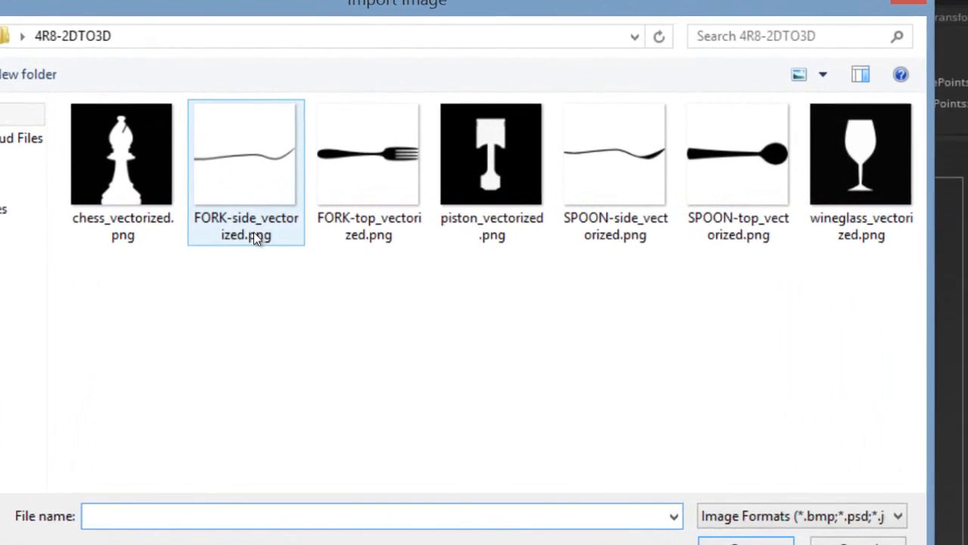
pyautogui.keyDown('ctrl'); pyautogui.click(329, 170); pyautogui.keyUp('ctrl')
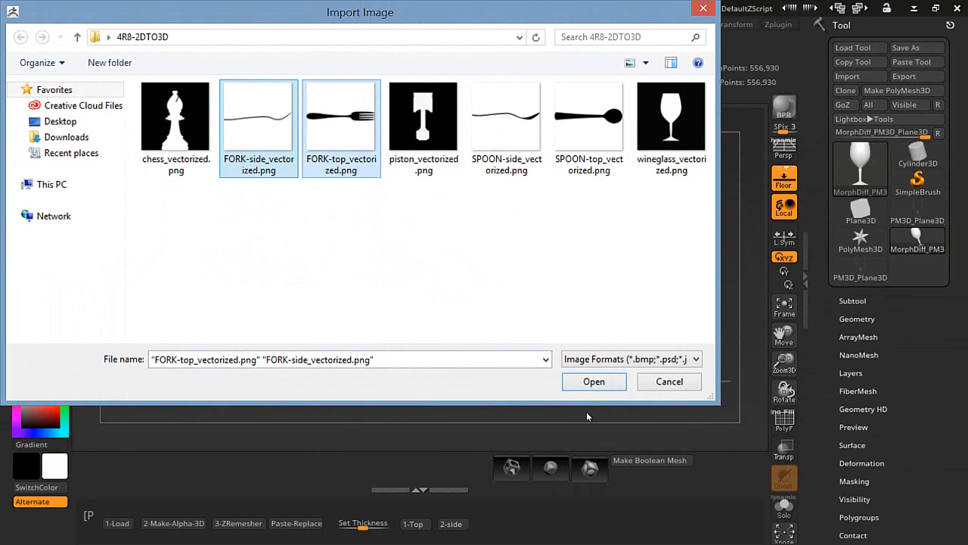
pyautogui.click(593, 382)
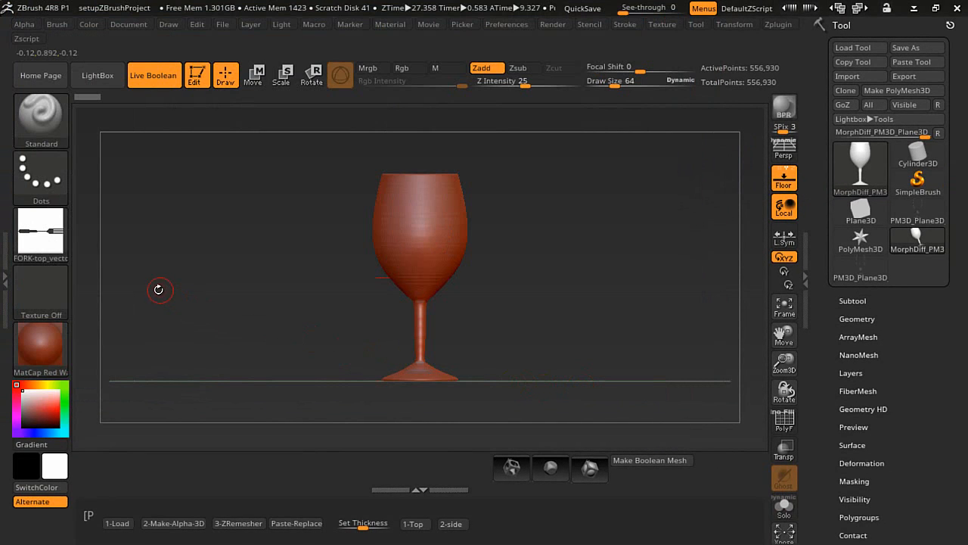
# Step: Run the 1-Top script with the FORK-top_vectorized alpha to extrude the fork's top silhouette, discarding the project changes
pyautogui.moveTo(47, 252)
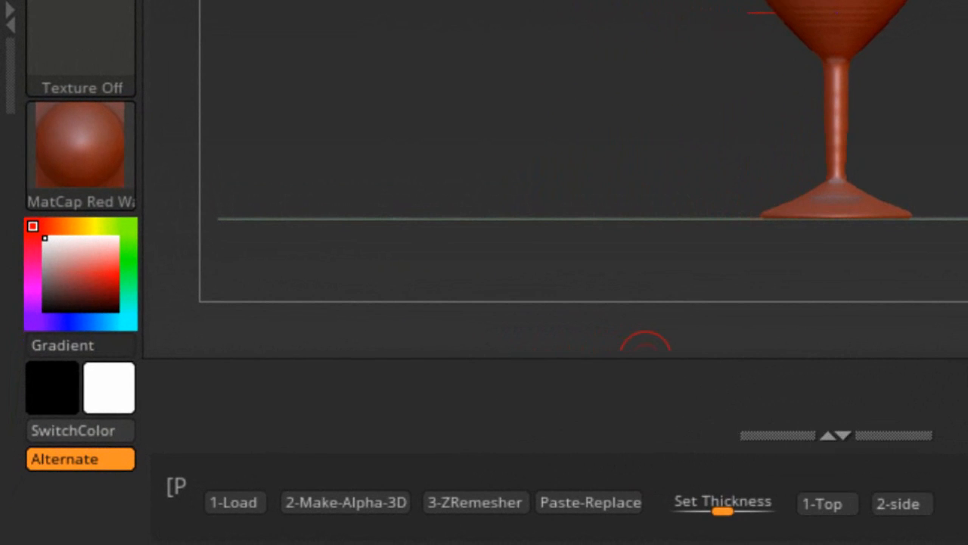
pyautogui.moveTo(41, 144)
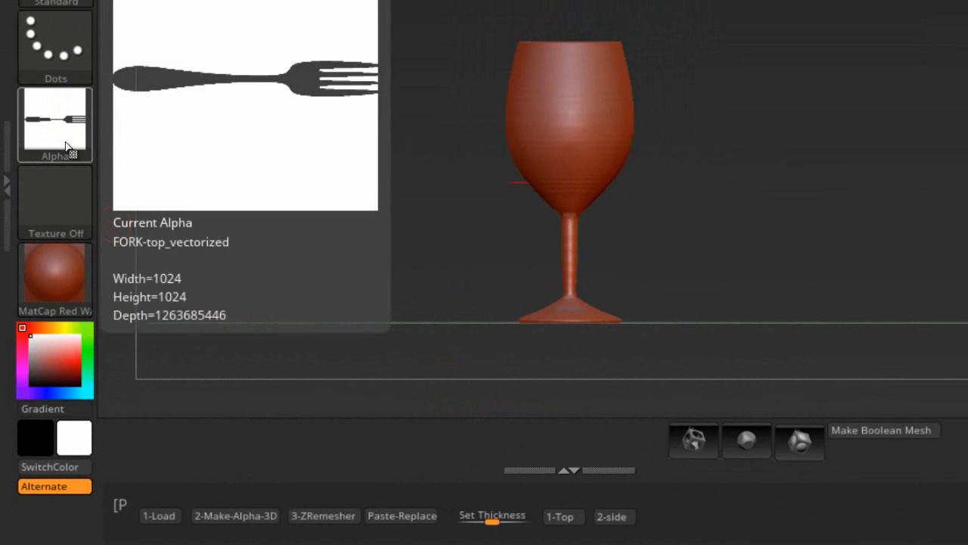
pyautogui.click(559, 517)
pyautogui.click(720, 239)
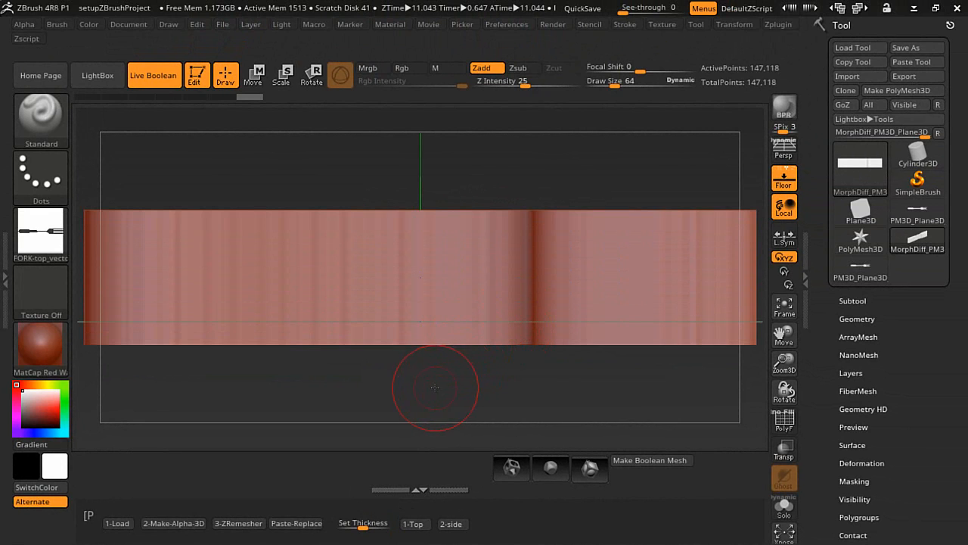
pyautogui.moveTo(436, 428); pyautogui.dragTo(436, 404)
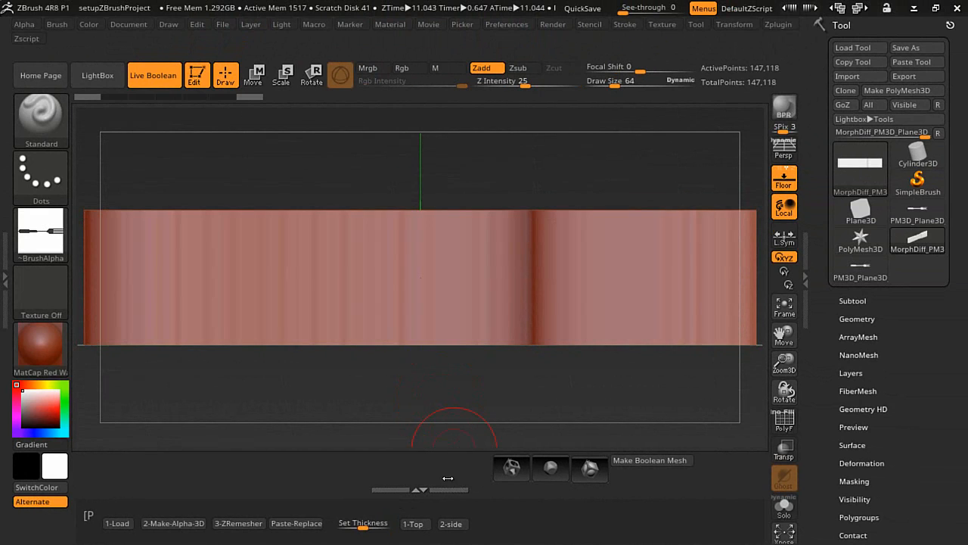
# Step: Select the FORK-side_vectorized alpha and run the 2-side script to intersect it with the top extrusion, discarding the project changes
pyautogui.moveTo(50, 242)
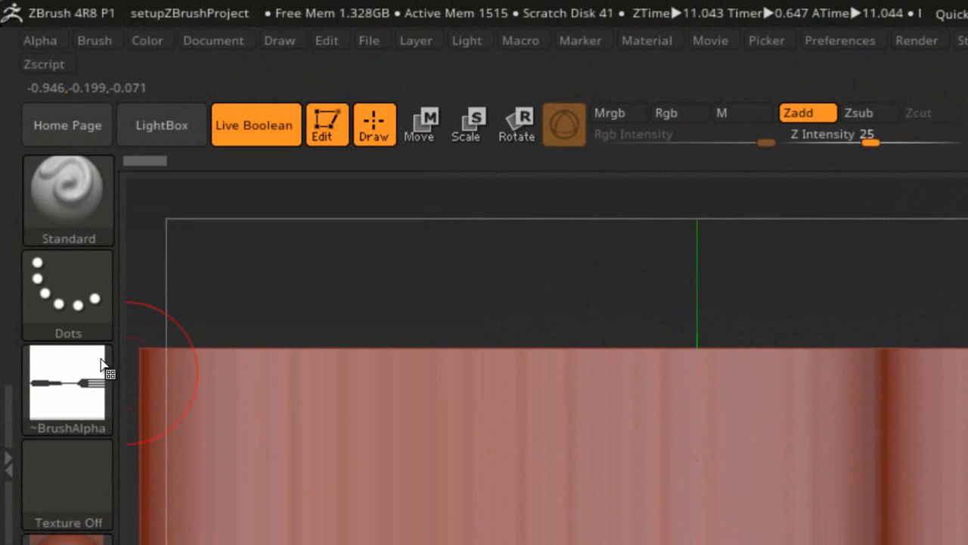
pyautogui.click(73, 384)
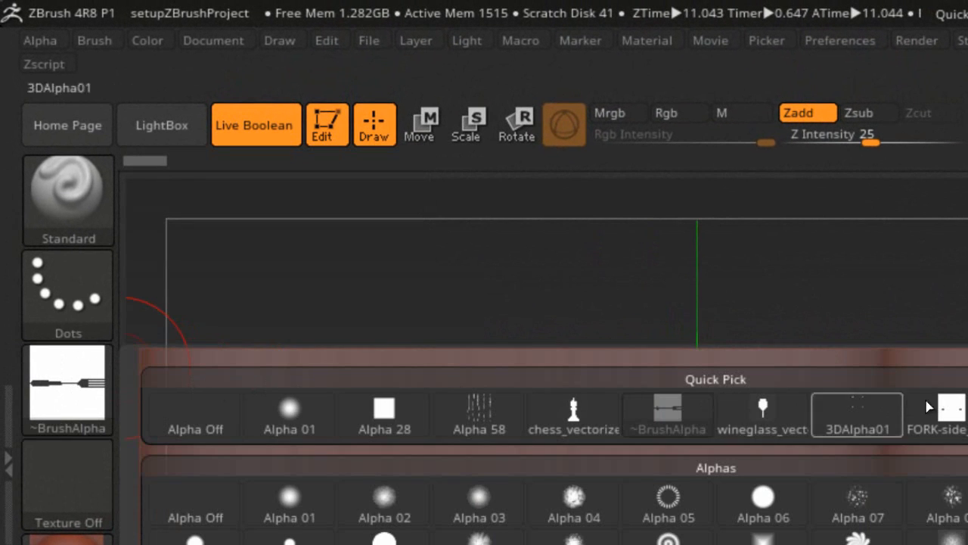
pyautogui.click(964, 406)
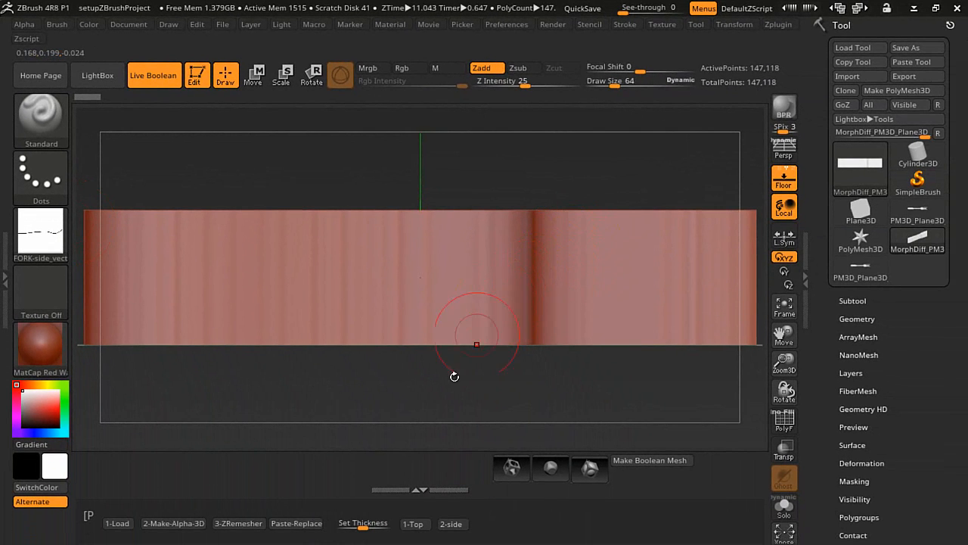
pyautogui.click(450, 527)
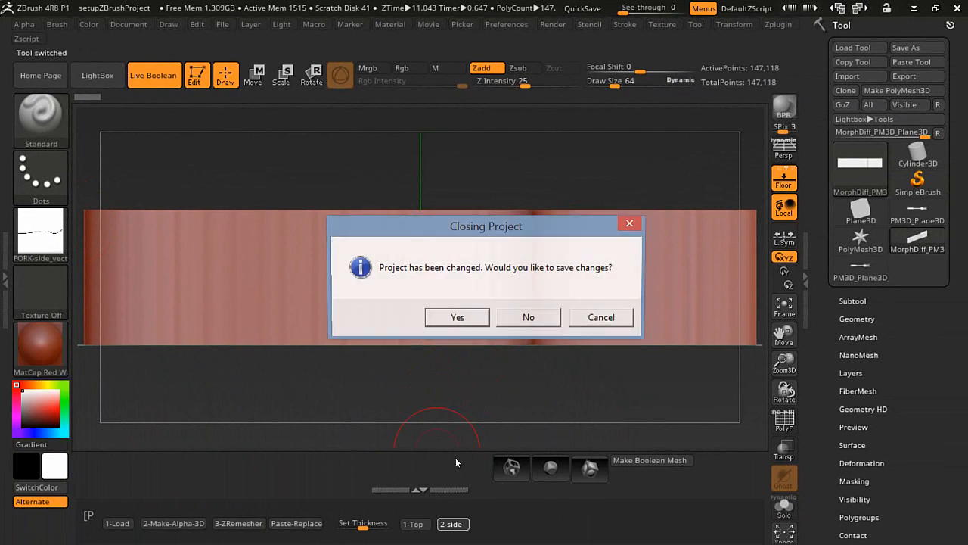
pyautogui.click(527, 318)
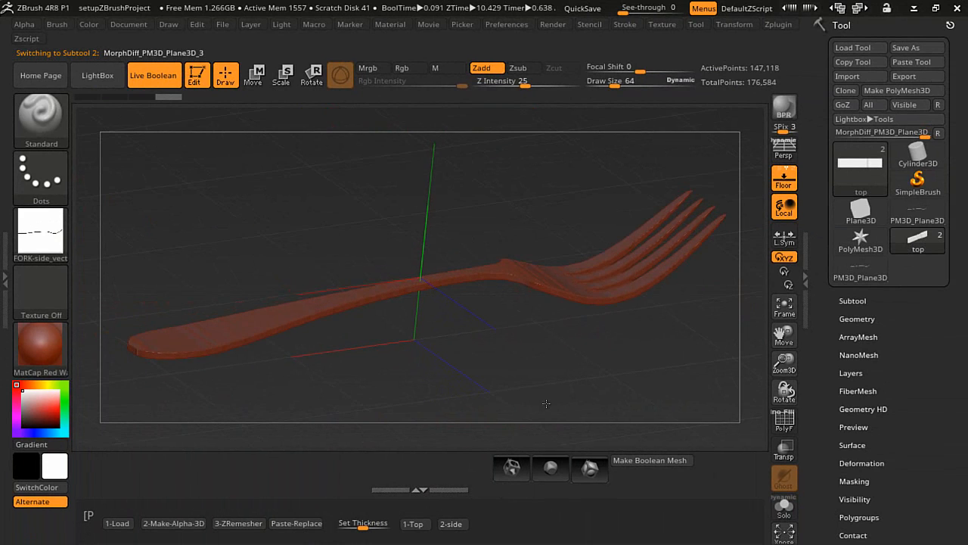
# Step: Inspect the fork from several angles with Live Boolean off and on to compare the intersecting extrusions with the Boolean preview
pyautogui.moveTo(546, 403); pyautogui.dragTo(550, 402)
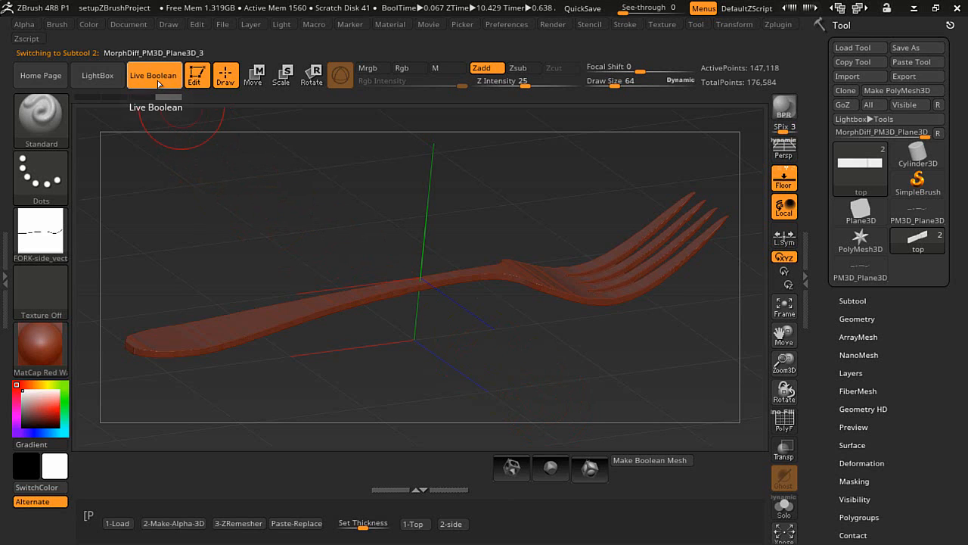
pyautogui.click(158, 79)
pyautogui.moveTo(270, 155); pyautogui.dragTo(263, 180)
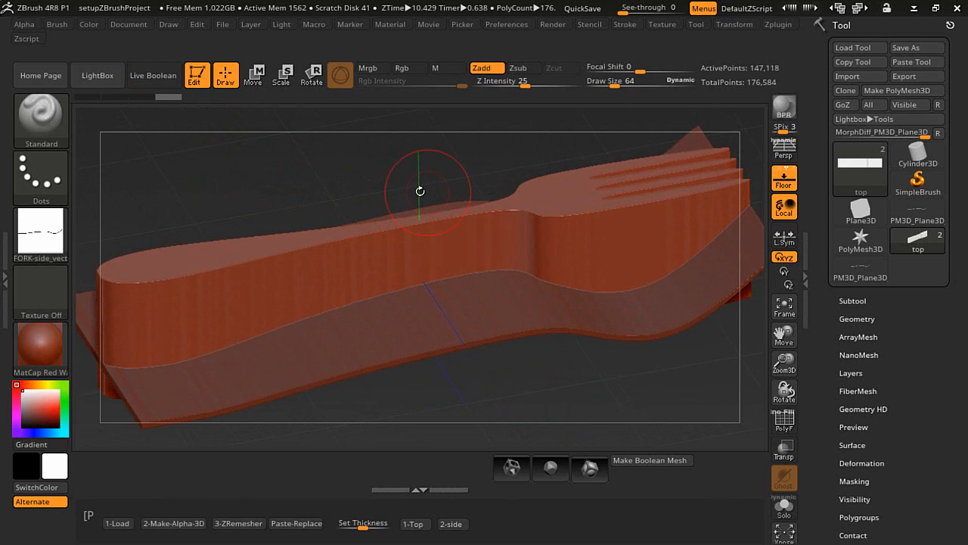
pyautogui.moveTo(338, 143); pyautogui.dragTo(325, 122)
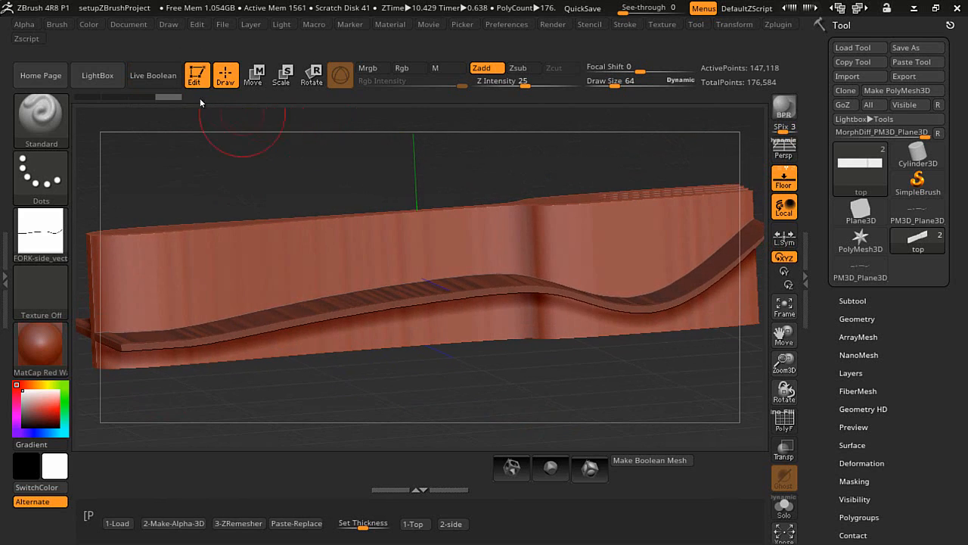
pyautogui.click(152, 75)
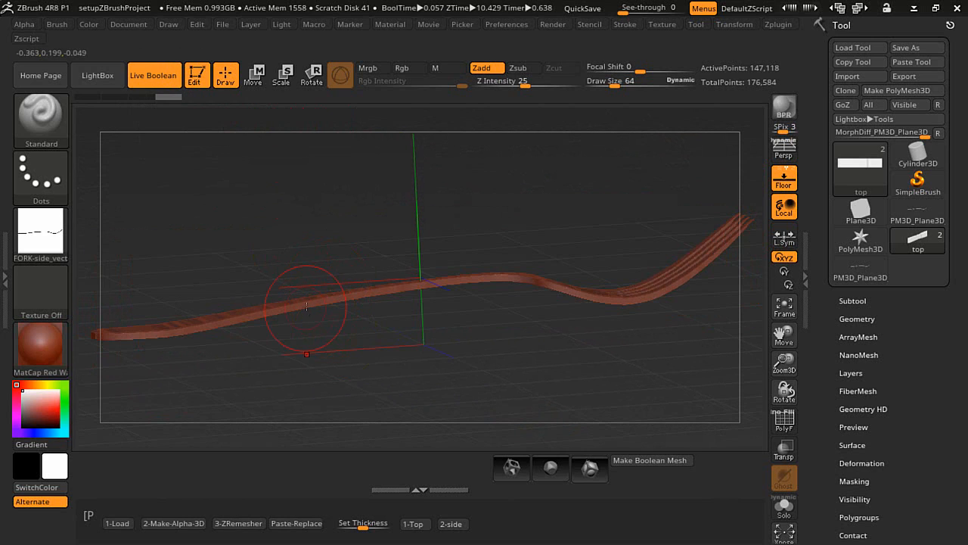
pyautogui.moveTo(425, 369); pyautogui.dragTo(429, 403)
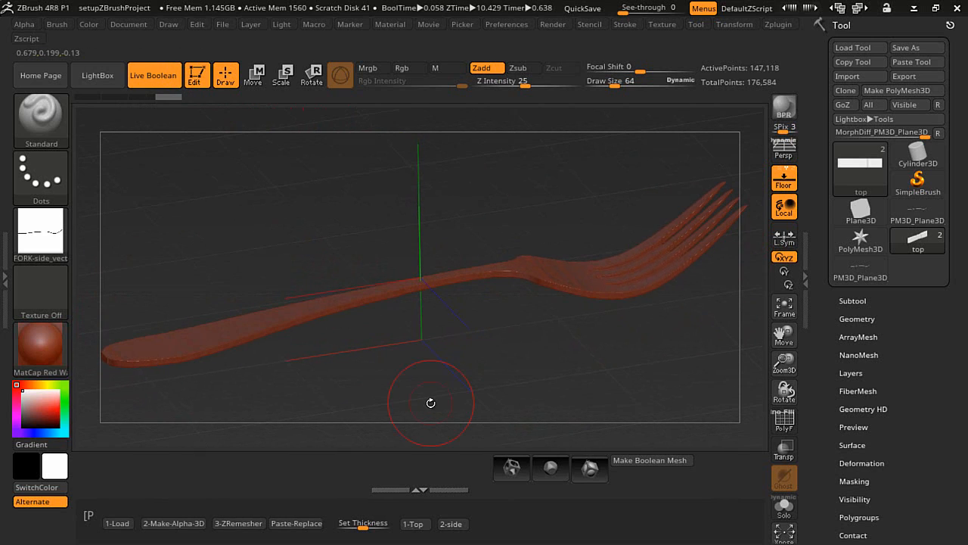
# Step: Convert the fork's Live Boolean preview into a Boolean mesh and make that mesh the active tool
pyautogui.moveTo(465, 350); pyautogui.dragTo(466, 385)
pyautogui.click(637, 461)
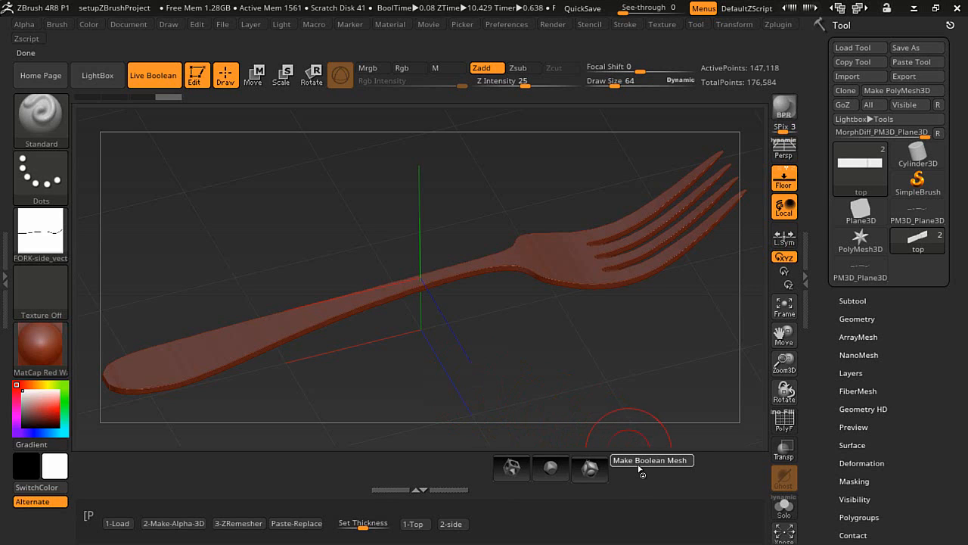
pyautogui.click(638, 464)
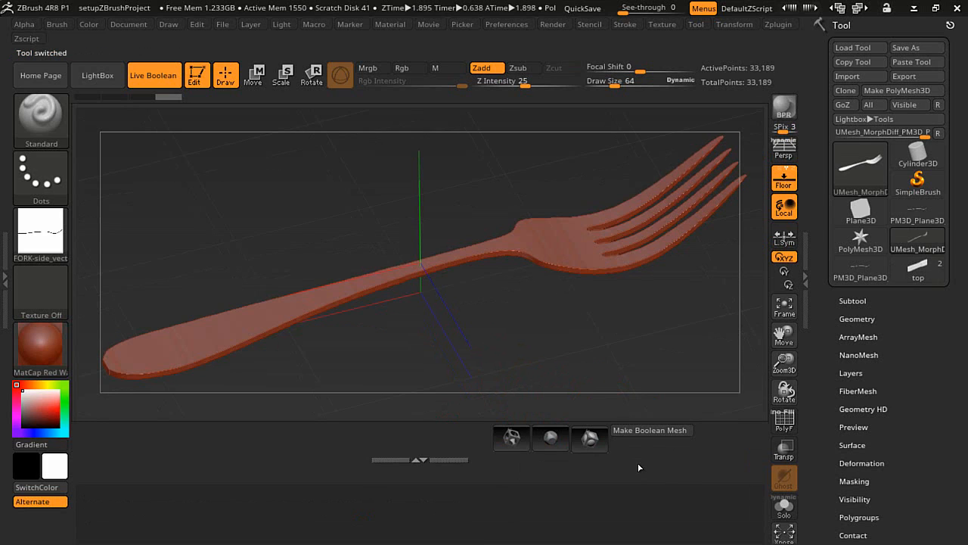
# Step: DynaMesh the fork mesh at a resolution of 444 with SubProjection set to 1
pyautogui.click(851, 319)
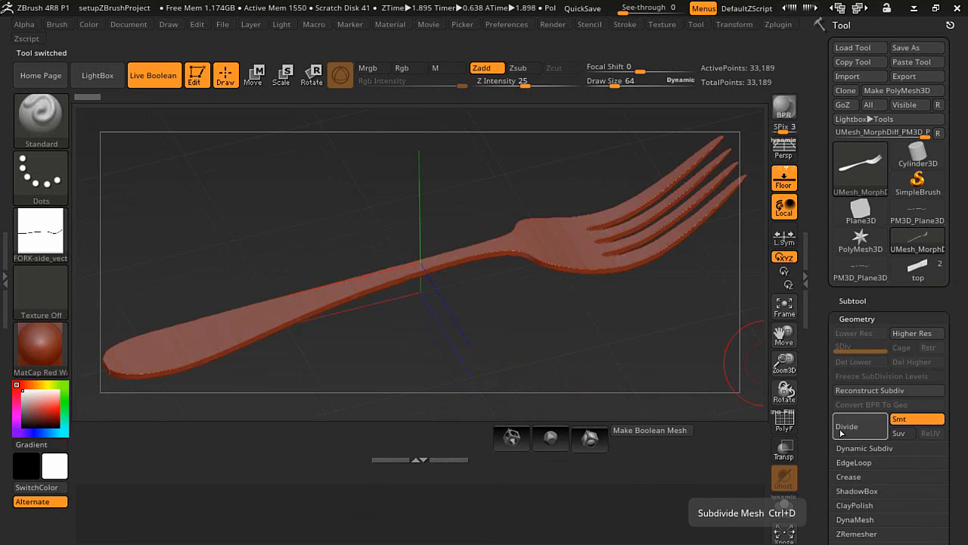
pyautogui.moveTo(820, 416); pyautogui.dragTo(816, 361)
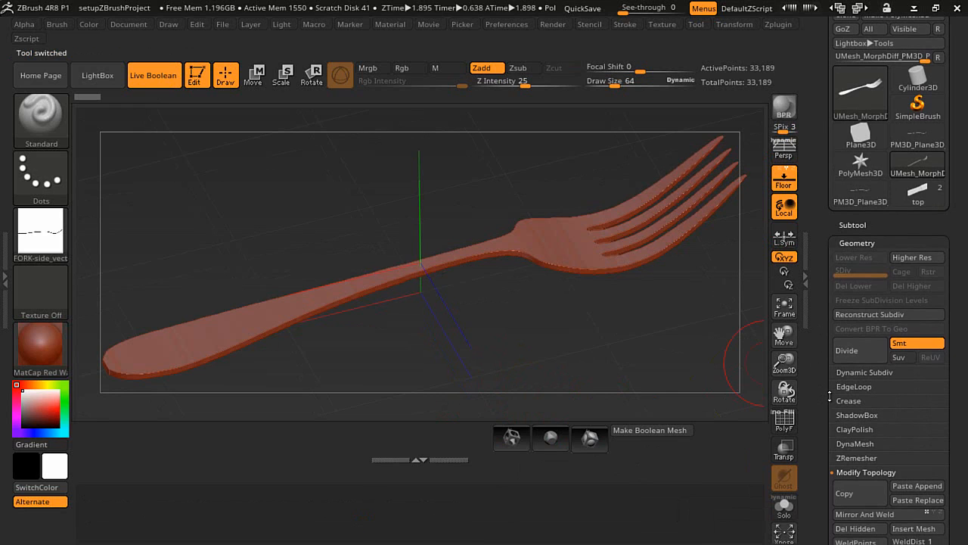
pyautogui.moveTo(829, 396); pyautogui.dragTo(828, 348)
pyautogui.click(851, 374)
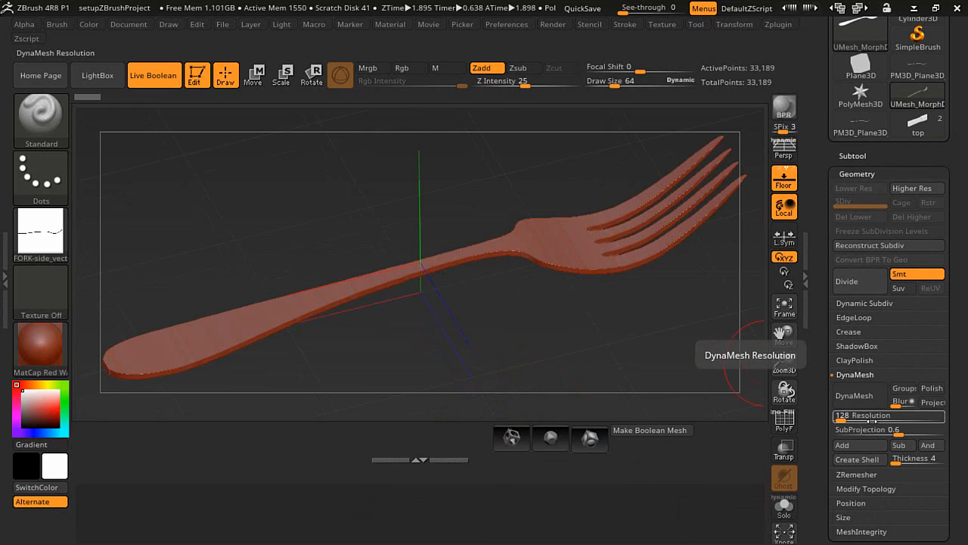
pyautogui.moveTo(896, 429); pyautogui.dragTo(939, 421)
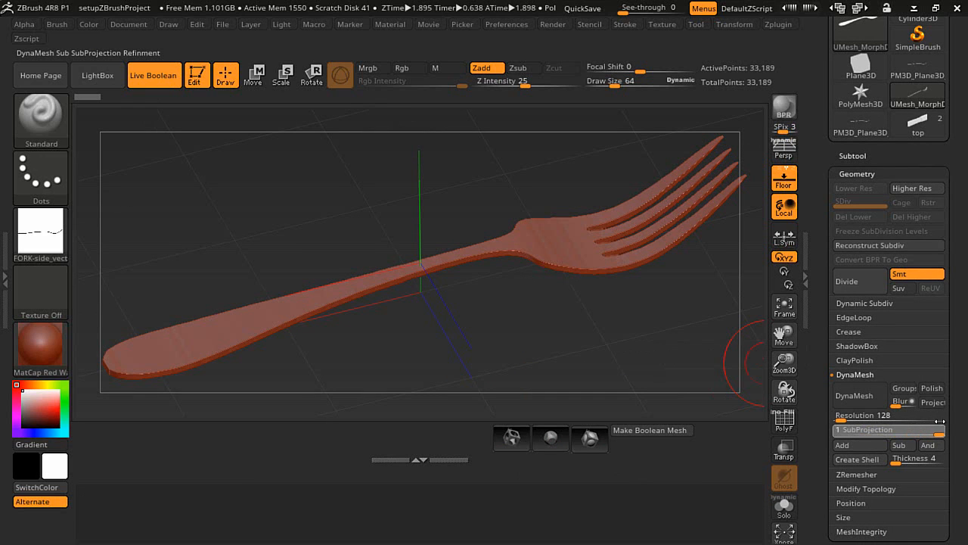
pyautogui.click(879, 415)
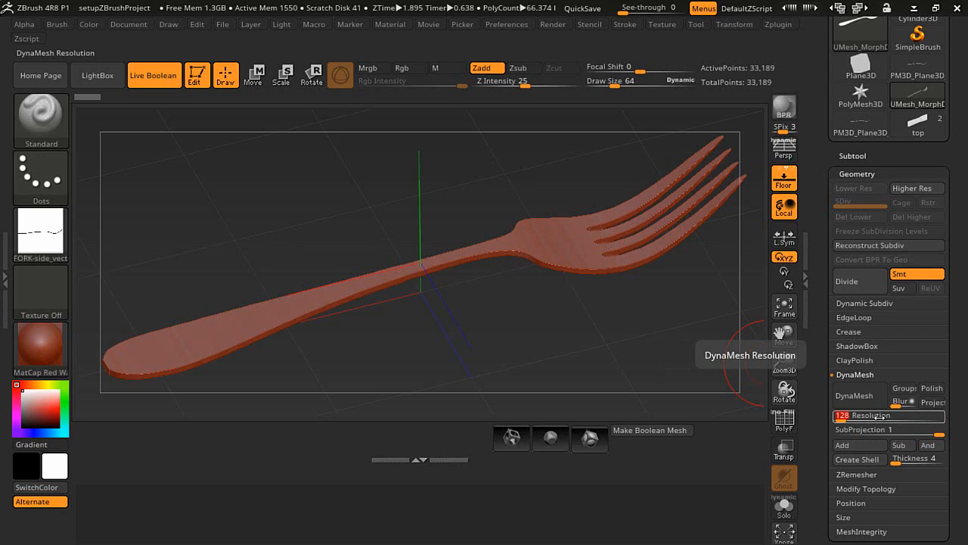
pyautogui.write('444')
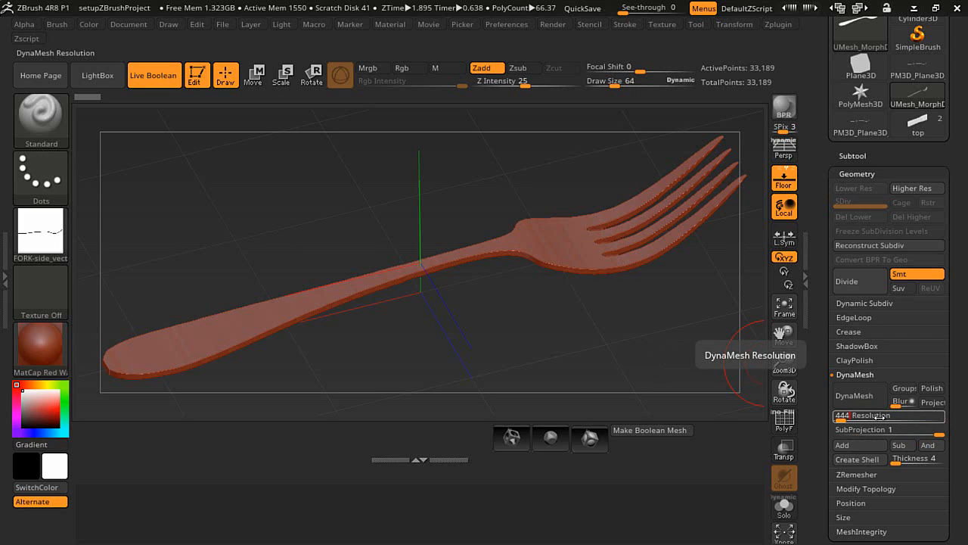
pyautogui.press('Return')
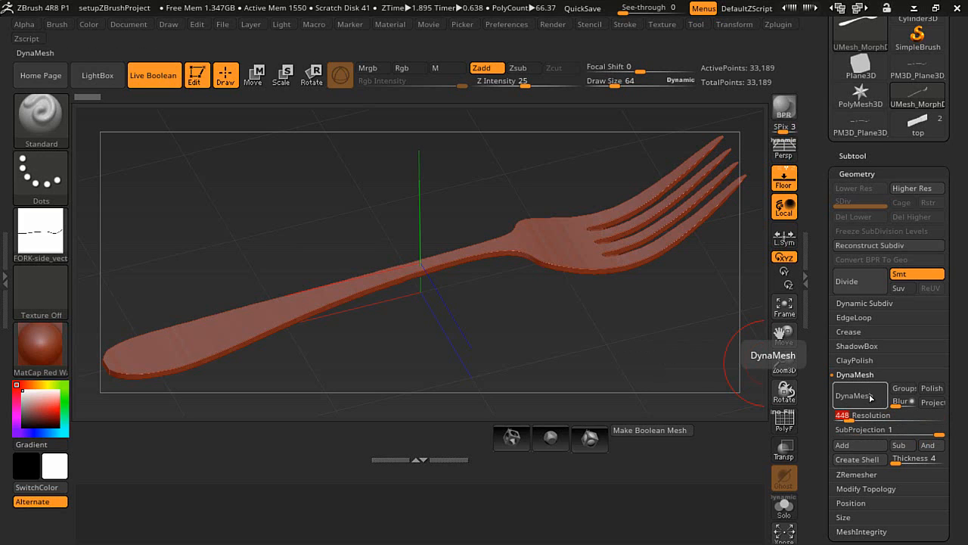
pyautogui.click(859, 394)
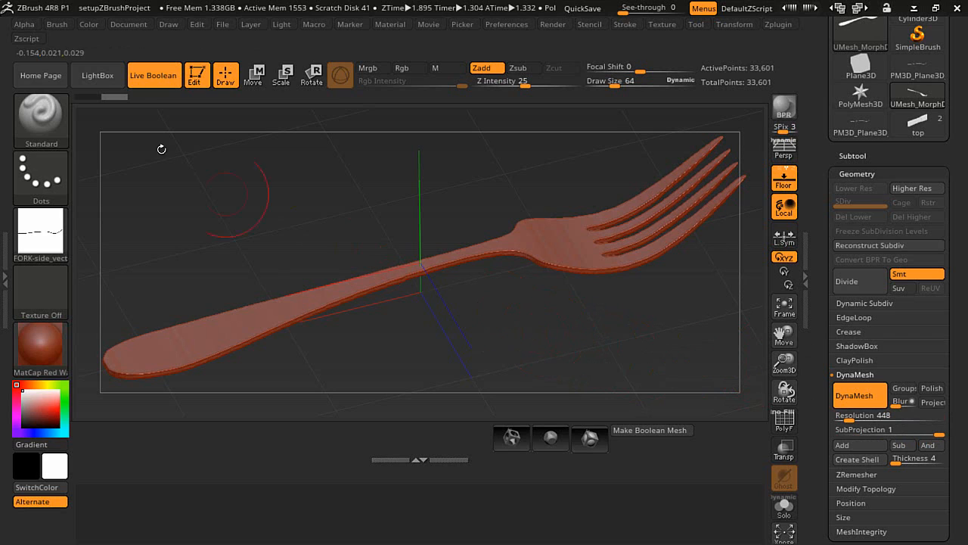
# Step: Bring back the previous ZScript and run its 3-ZRemesher script on the fork mesh
pyautogui.click(28, 40)
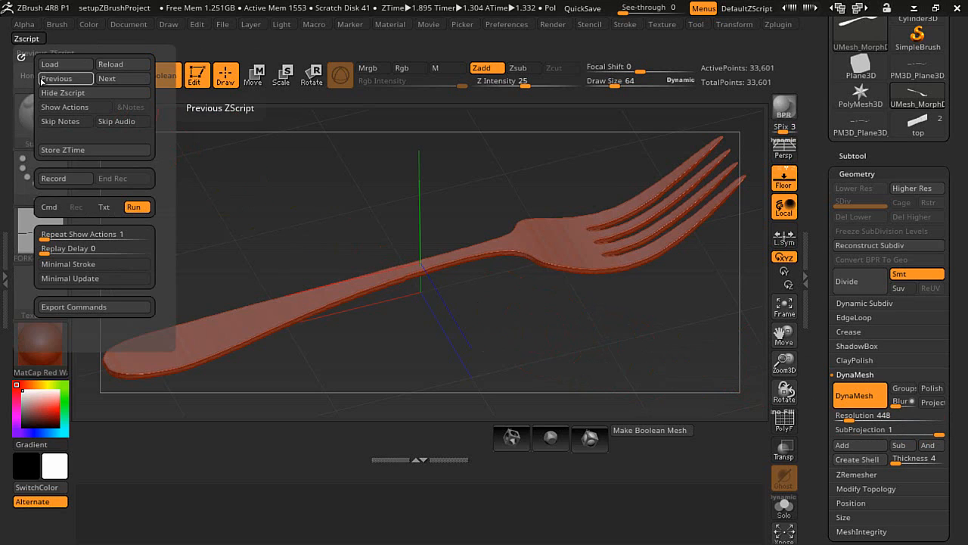
pyautogui.click(42, 79)
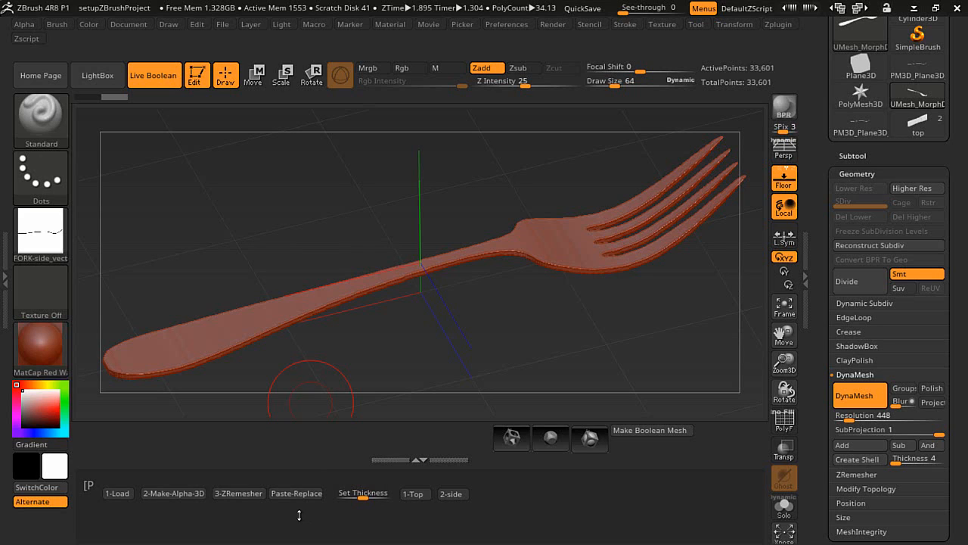
pyautogui.click(241, 498)
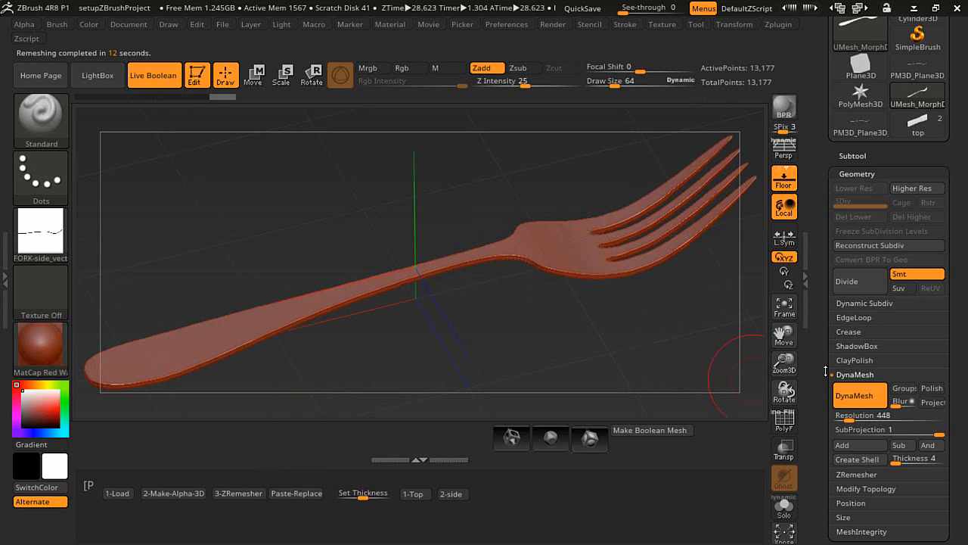
# Step: Smooth the whole fork with the Relax deformation and check its topology with the polyframe on and off
pyautogui.moveTo(826, 371); pyautogui.dragTo(835, 278)
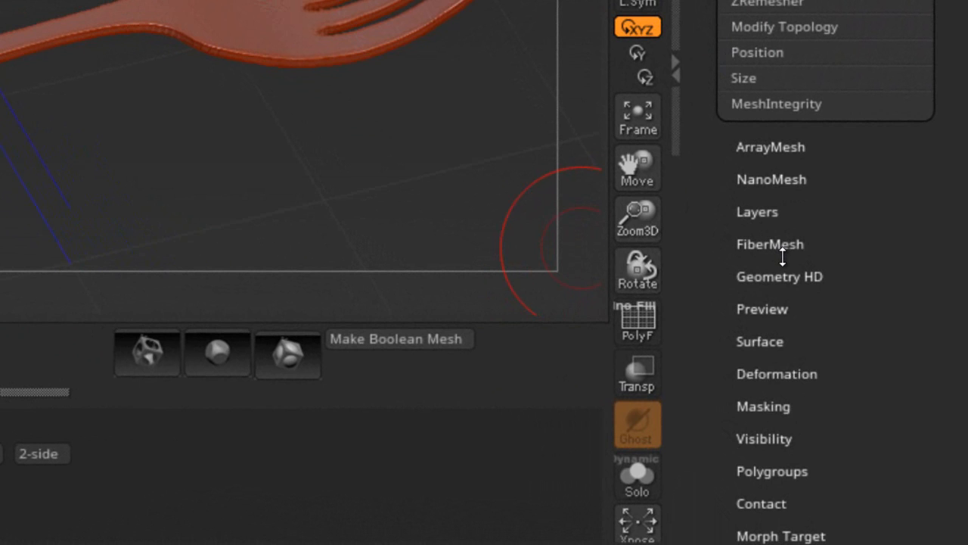
pyautogui.click(773, 374)
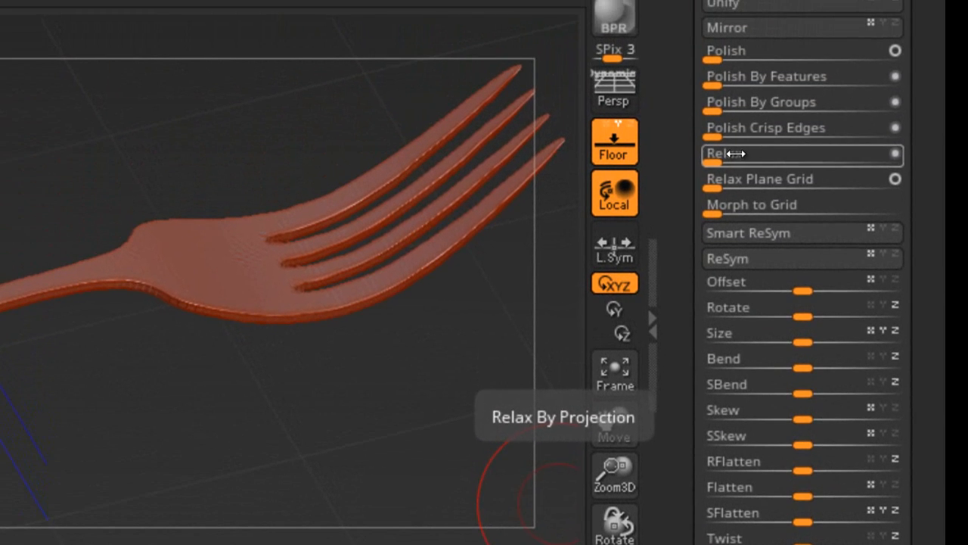
pyautogui.moveTo(764, 154); pyautogui.dragTo(887, 153)
pyautogui.moveTo(191, 398); pyautogui.dragTo(192, 443)
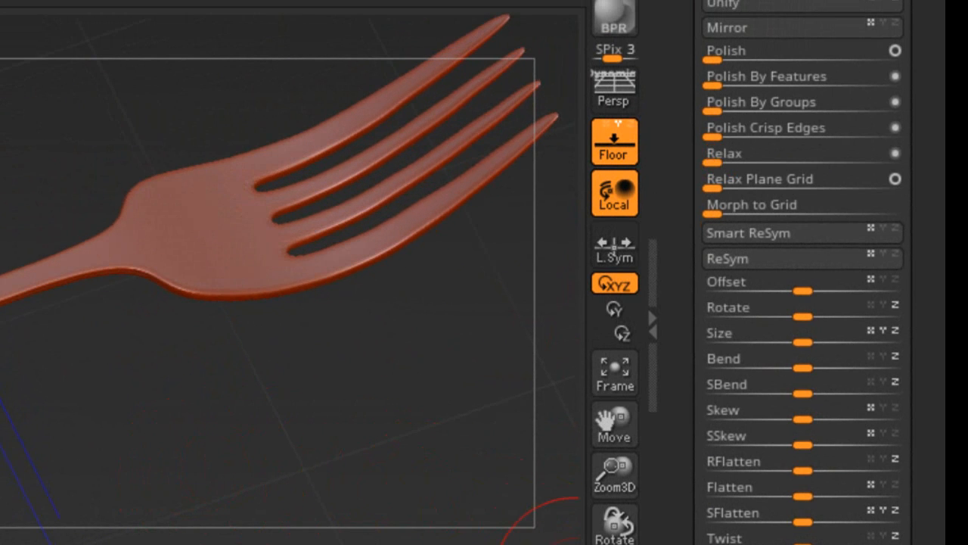
pyautogui.hotkey('shift', 'f')
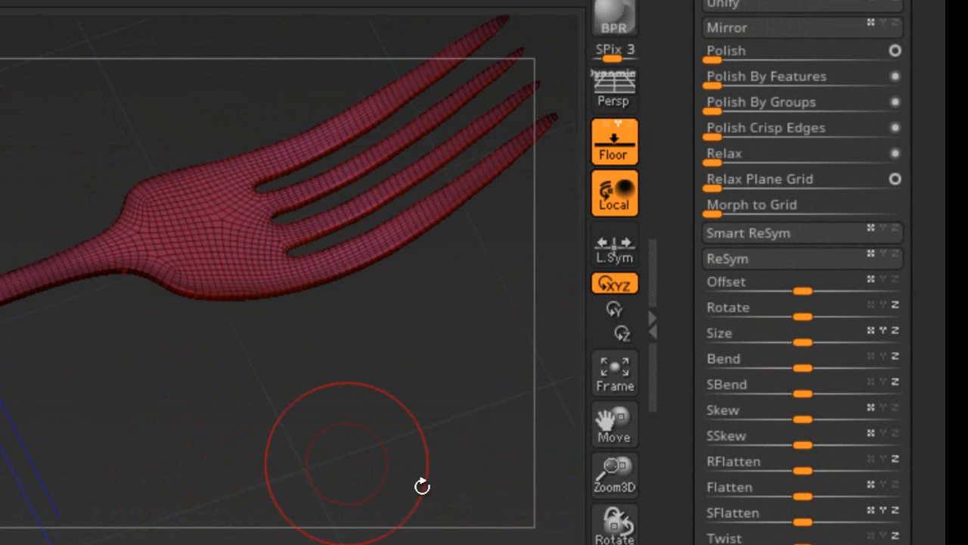
pyautogui.hotkey('shift', 'f')
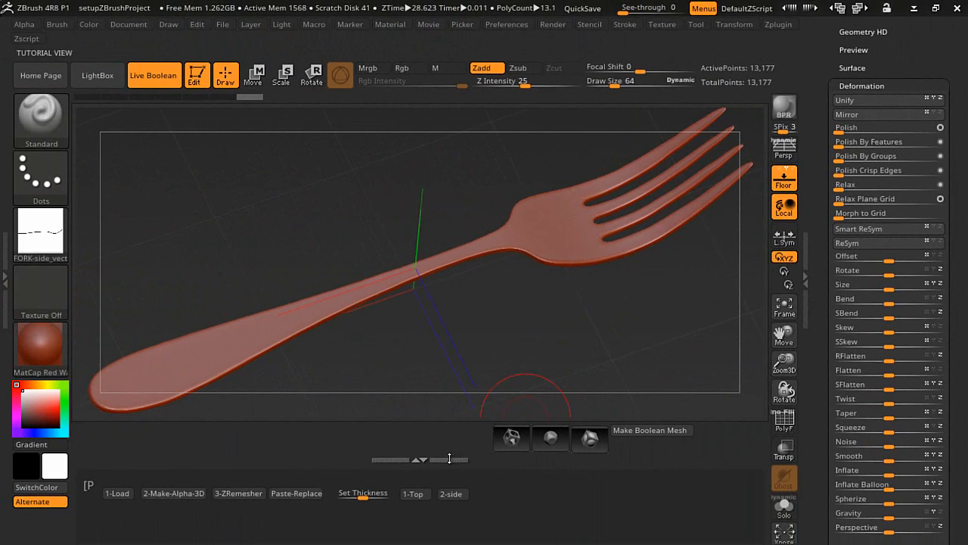
# Step: Enlarge the canvas by lowering the script tray and apply the ReflectedMap standard material to the fork
pyautogui.moveTo(449, 458); pyautogui.dragTo(442, 506)
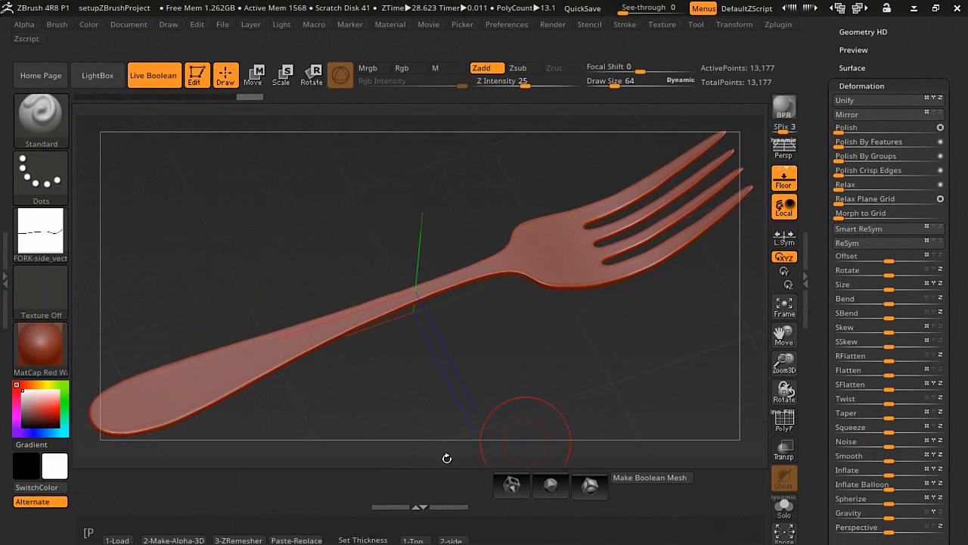
pyautogui.moveTo(478, 382); pyautogui.dragTo(463, 292)
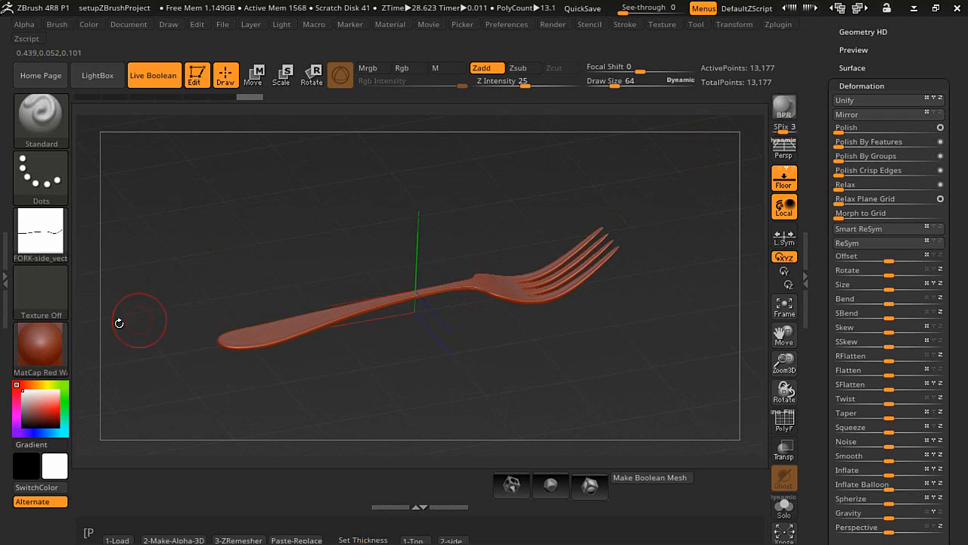
pyautogui.click(53, 345)
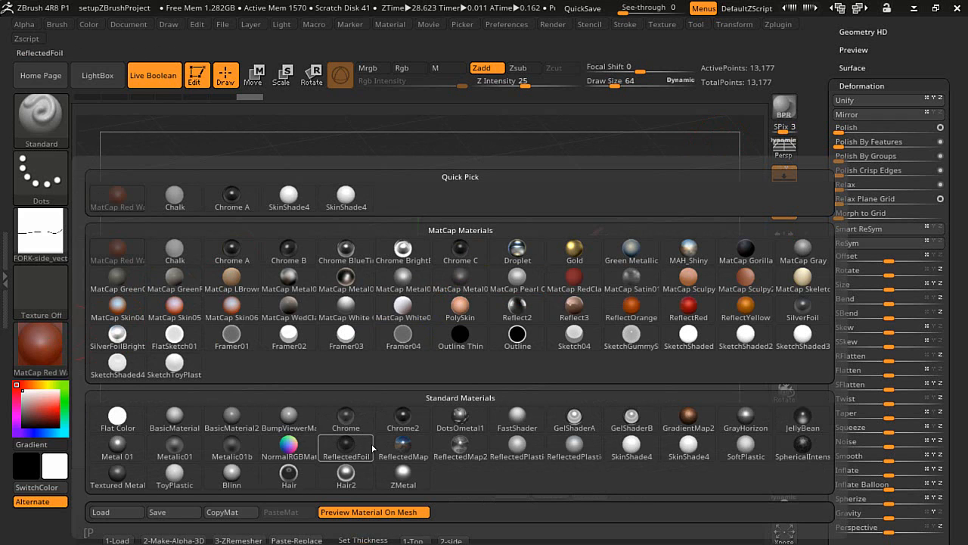
pyautogui.click(403, 447)
# Step: Render the fork with Best Preview Render from three different viewing angles
pyautogui.moveTo(680, 270); pyautogui.dragTo(696, 248)
pyautogui.moveTo(690, 193); pyautogui.dragTo(691, 214)
pyautogui.click(785, 110)
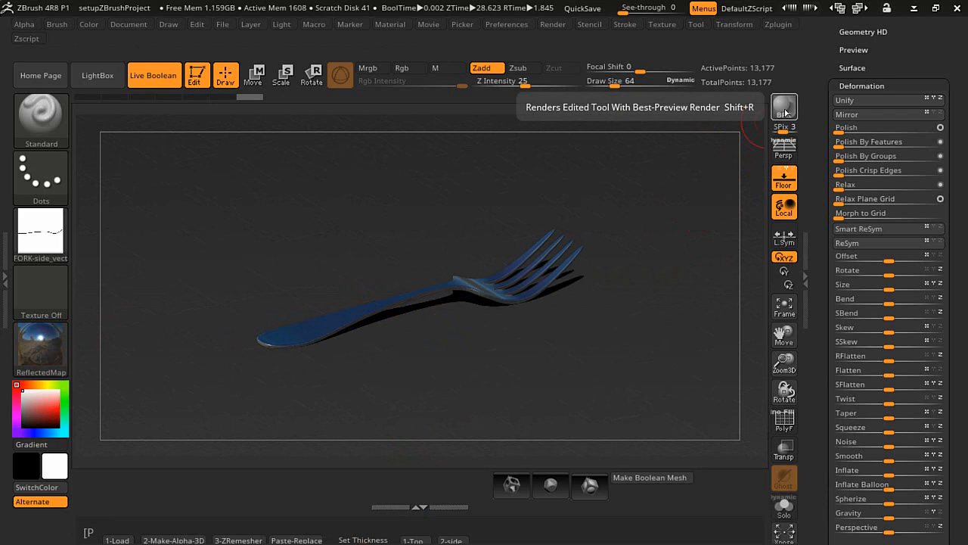
pyautogui.moveTo(629, 298); pyautogui.dragTo(614, 281)
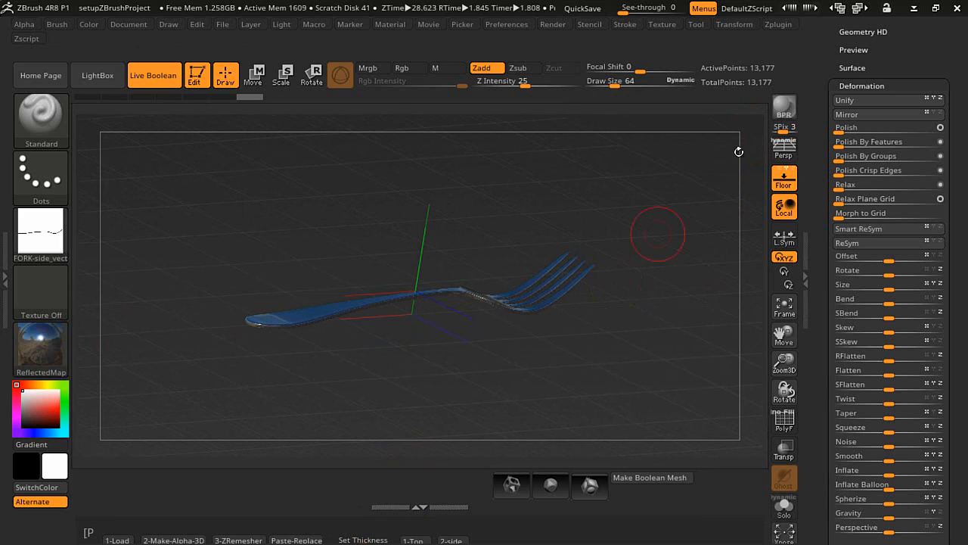
pyautogui.click(784, 109)
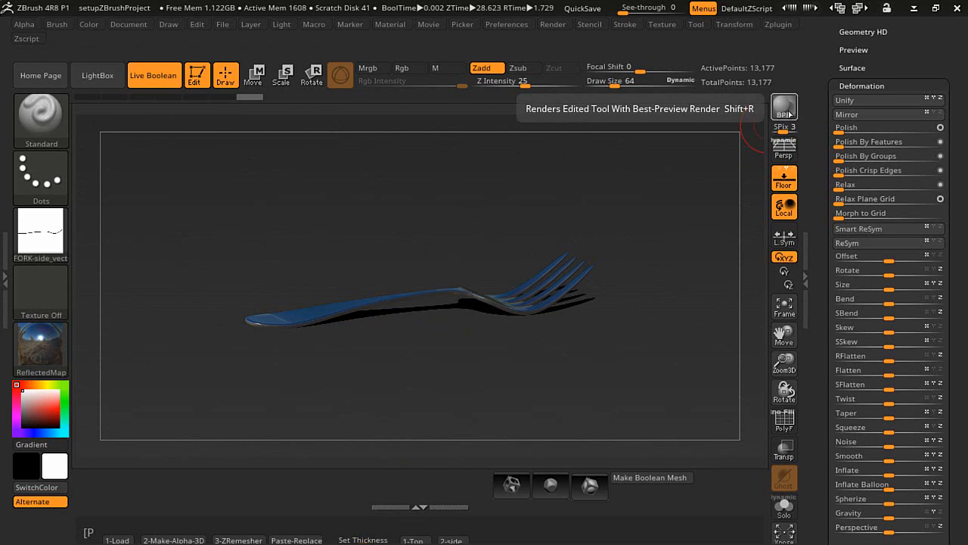
pyautogui.moveTo(537, 365); pyautogui.dragTo(551, 419)
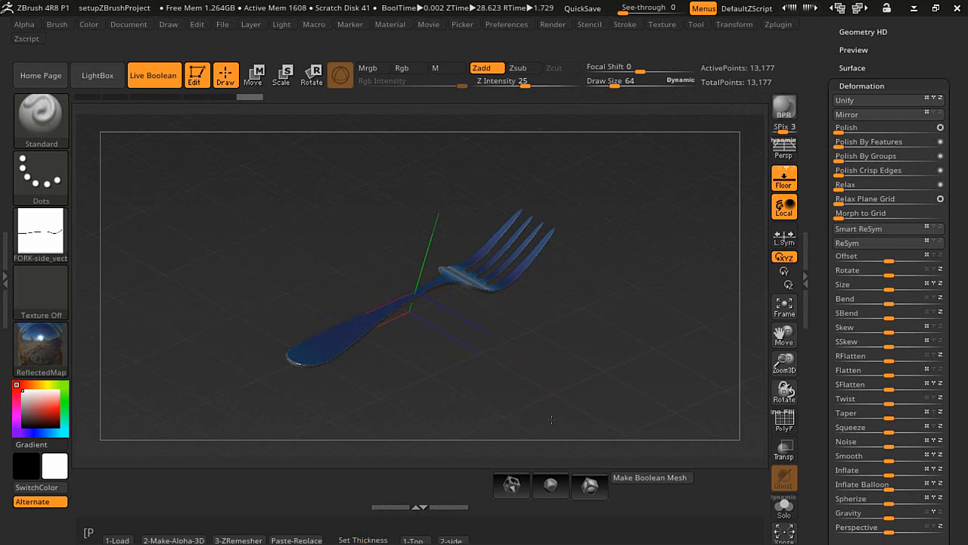
pyautogui.click(788, 110)
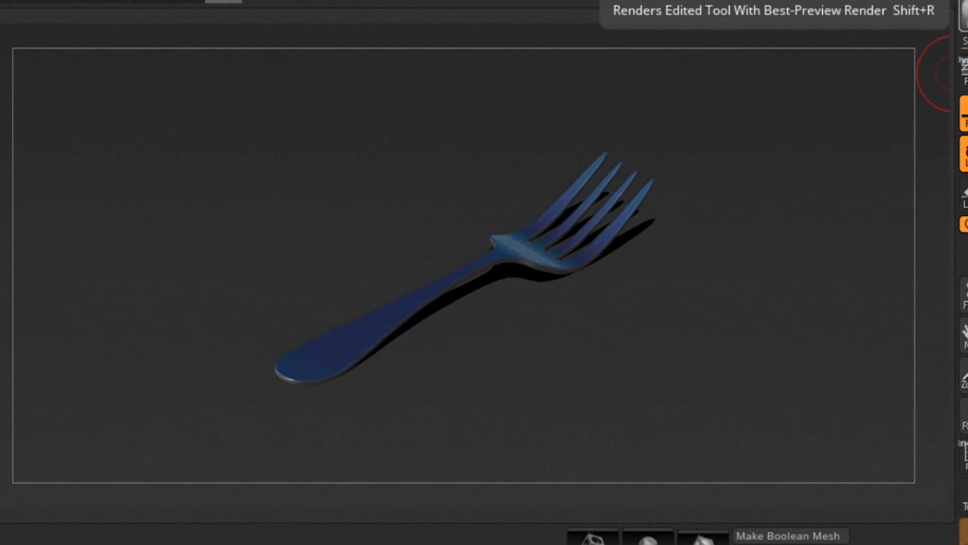
# Step: Examine the previews of the FORK-top_vectorized and chess_vectorized alphas to compare how their silhouettes are coloured
pyautogui.moveTo(68, 228)
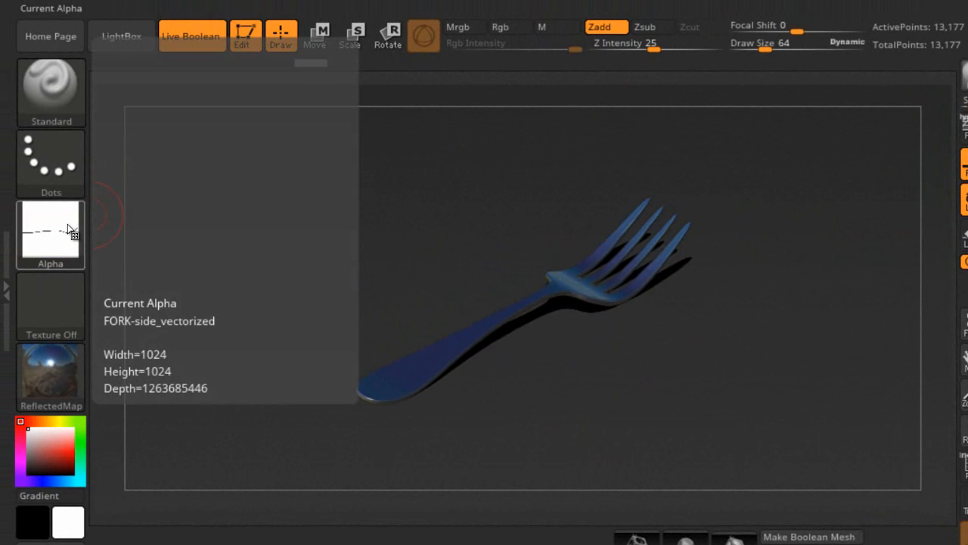
pyautogui.click(68, 228)
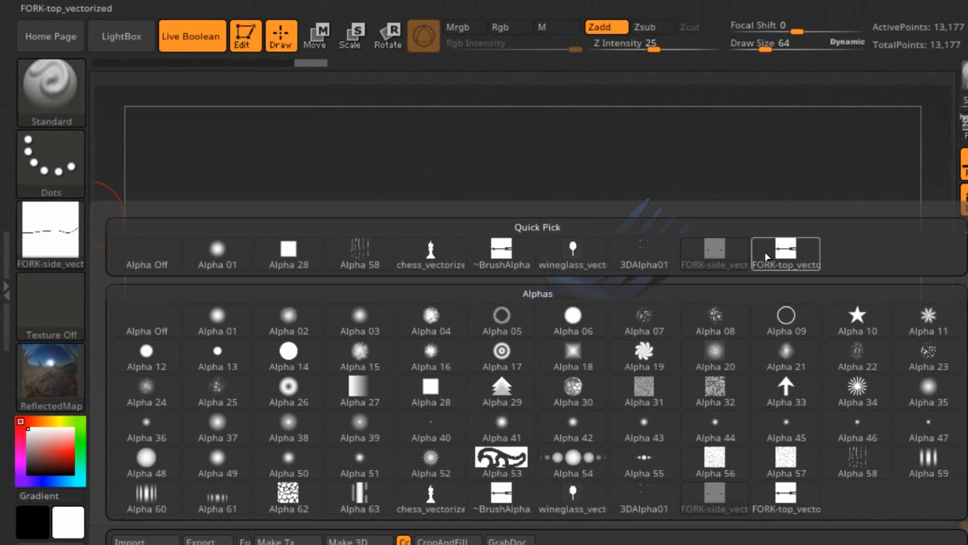
pyautogui.moveTo(779, 252)
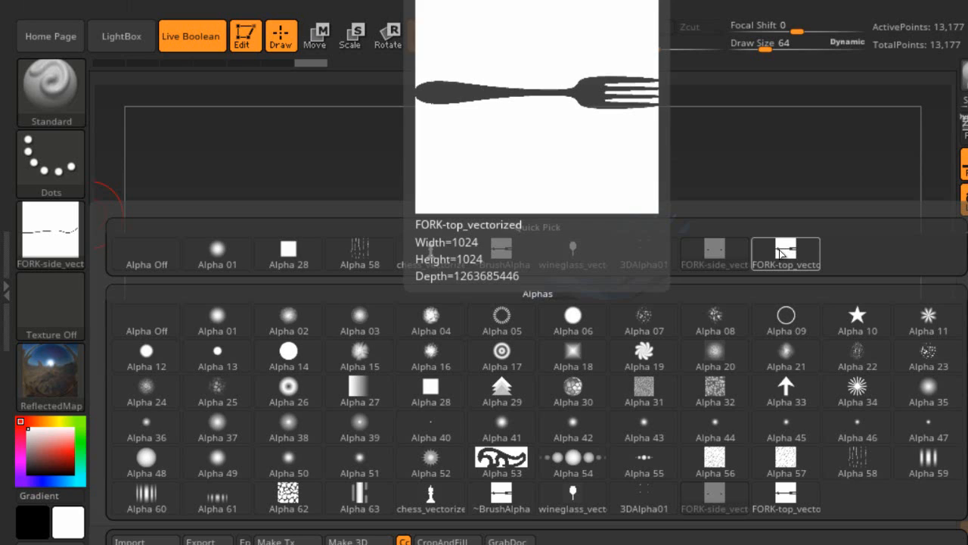
pyautogui.click(781, 253)
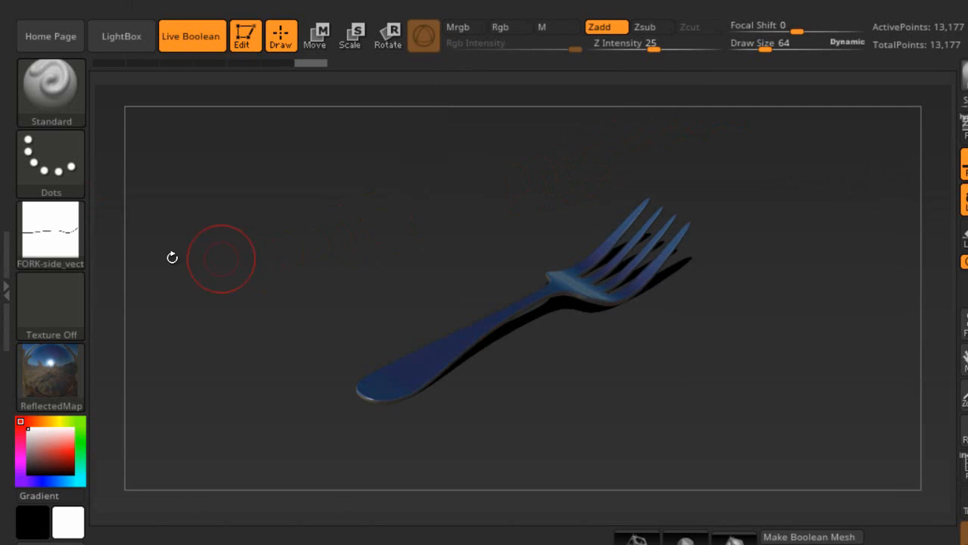
pyautogui.click(67, 239)
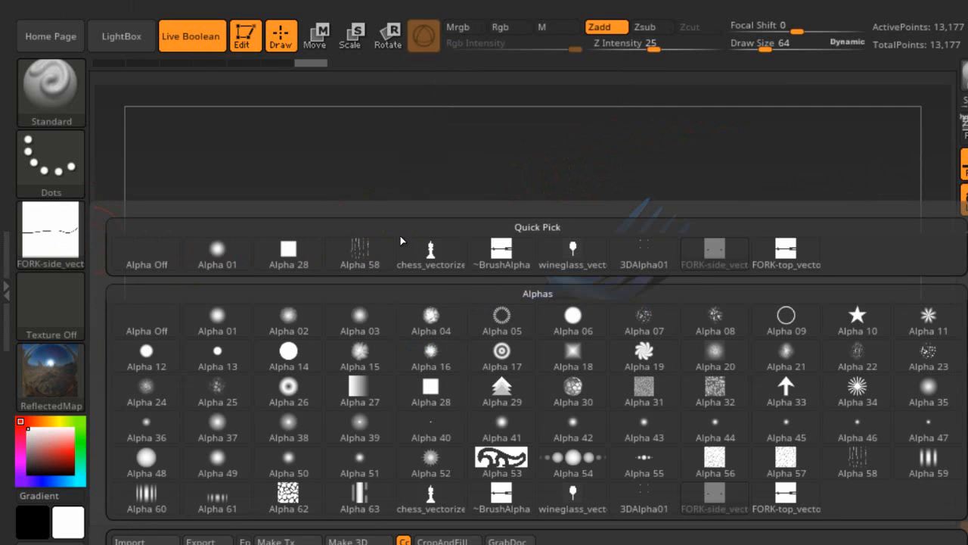
pyautogui.moveTo(432, 253)
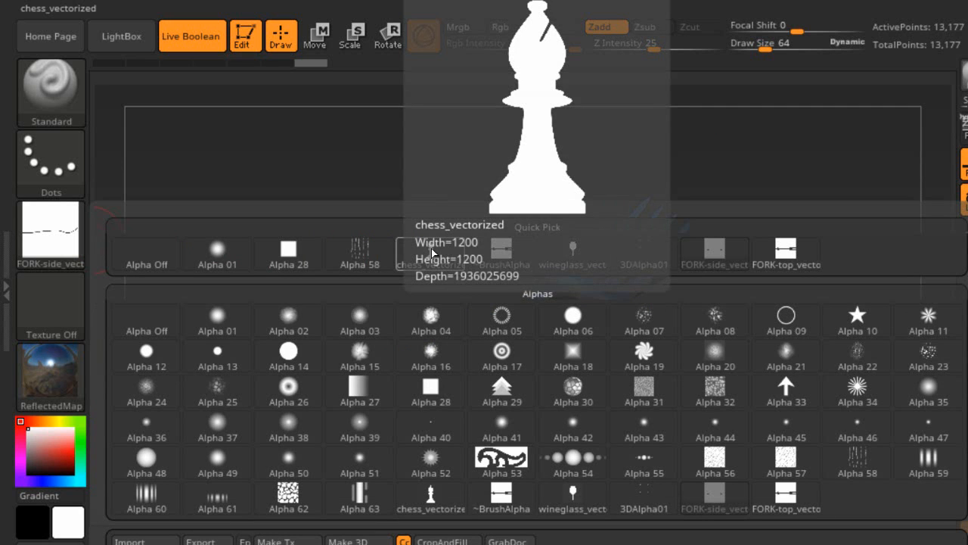